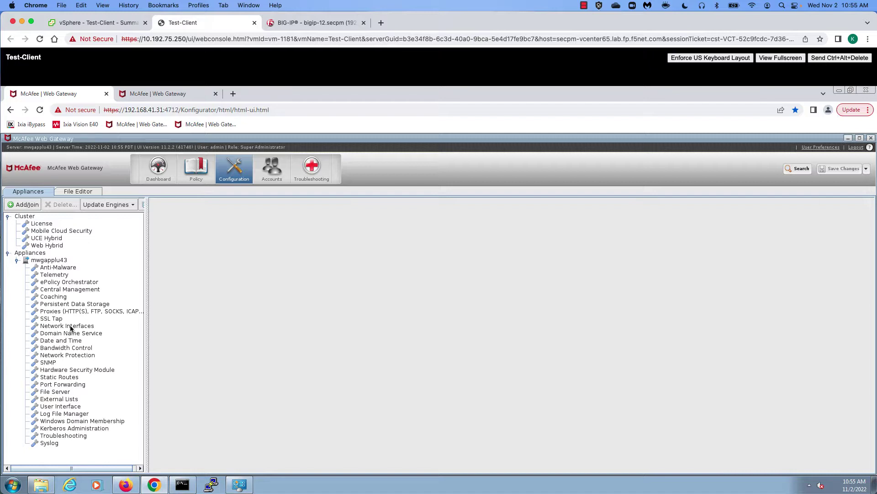
Step: Review the appliance's proxy network setup and the IP and bridge settings of network interfaces eth2 and eth3
{"action": "left_click", "coordinate": [70, 328]}
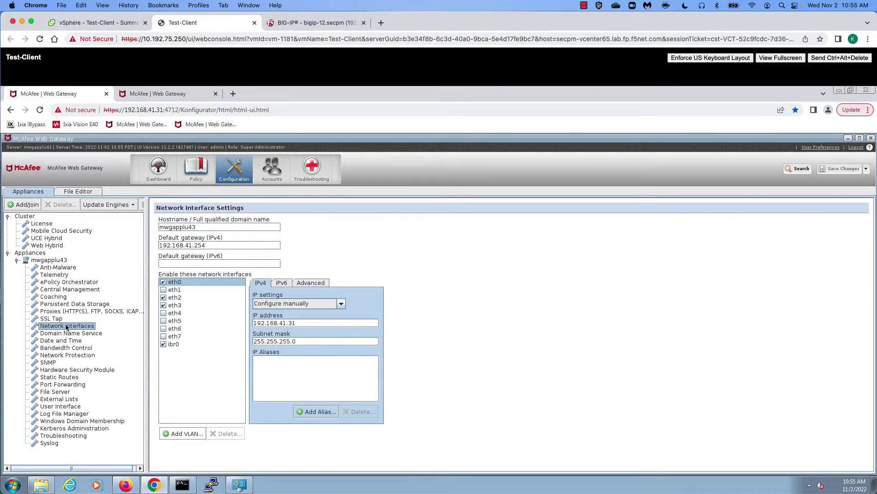
{"action": "left_click", "coordinate": [64, 312]}
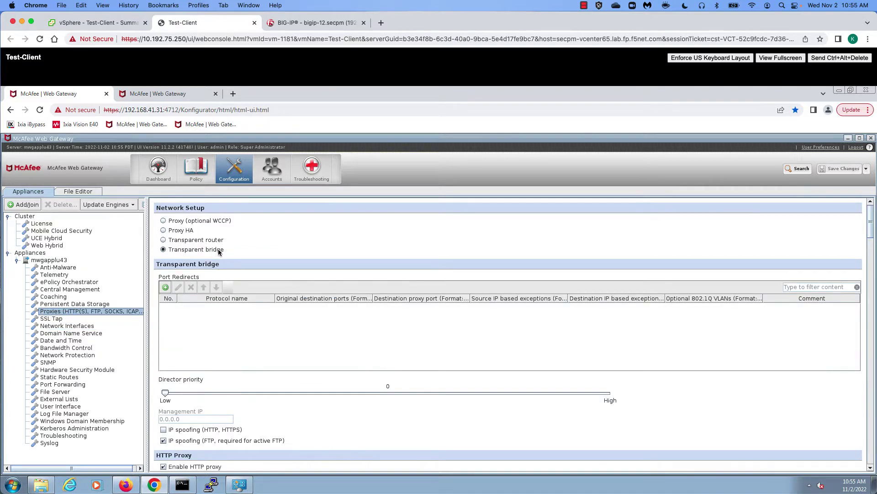
{"action": "left_click", "coordinate": [80, 327]}
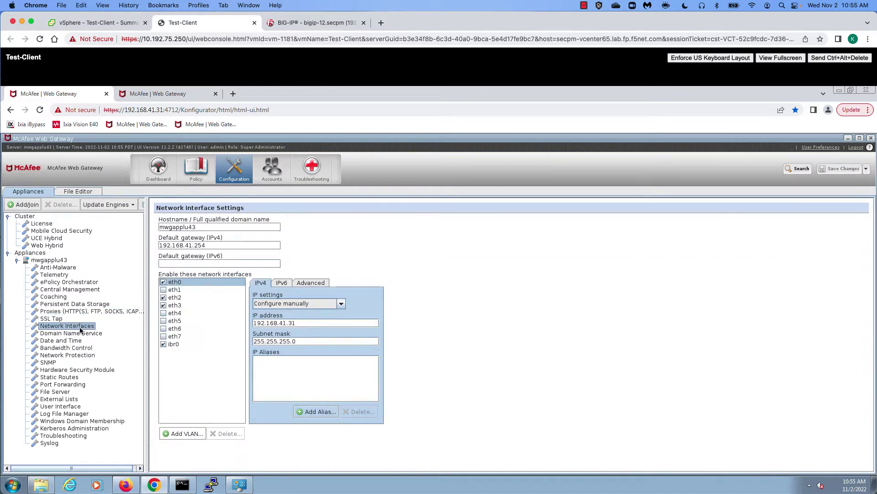
{"action": "left_click", "coordinate": [176, 298]}
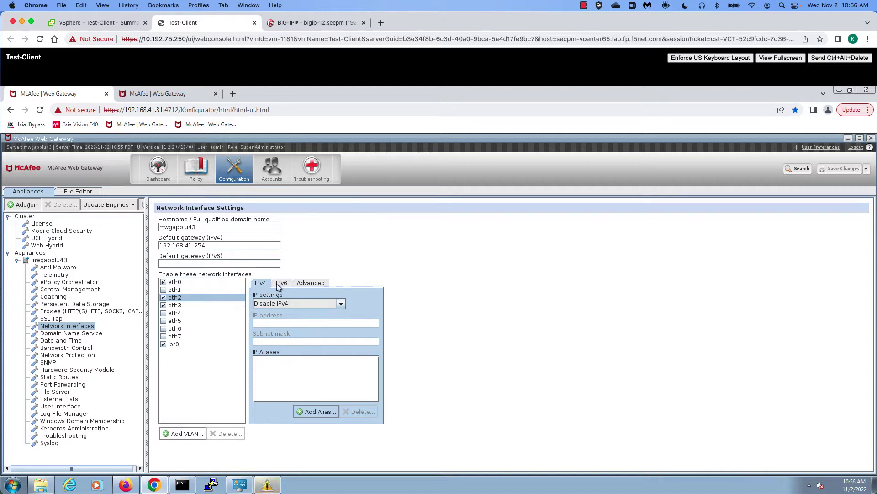
{"action": "left_click", "coordinate": [307, 283]}
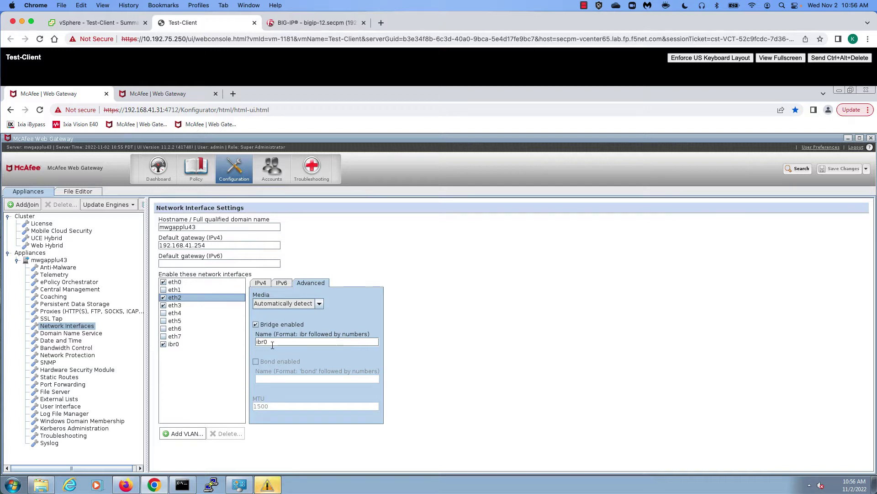
{"action": "left_click", "coordinate": [174, 306]}
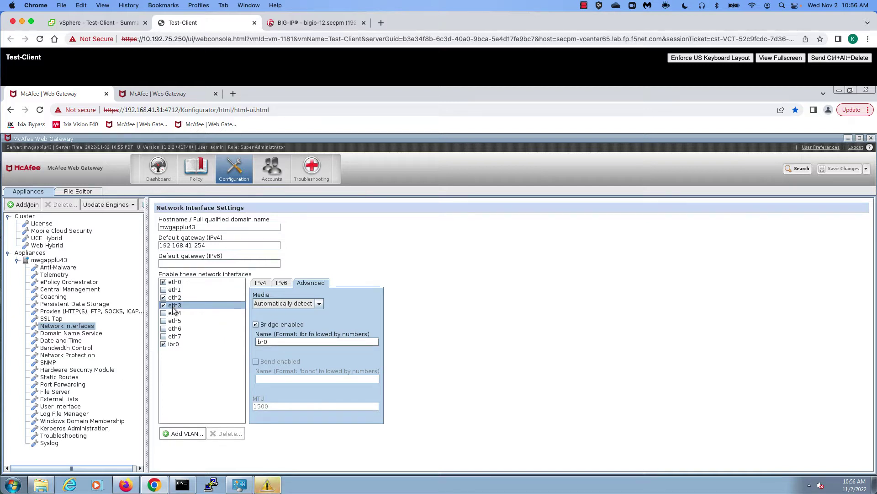
{"action": "left_click", "coordinate": [262, 284]}
{"action": "left_click", "coordinate": [283, 284]}
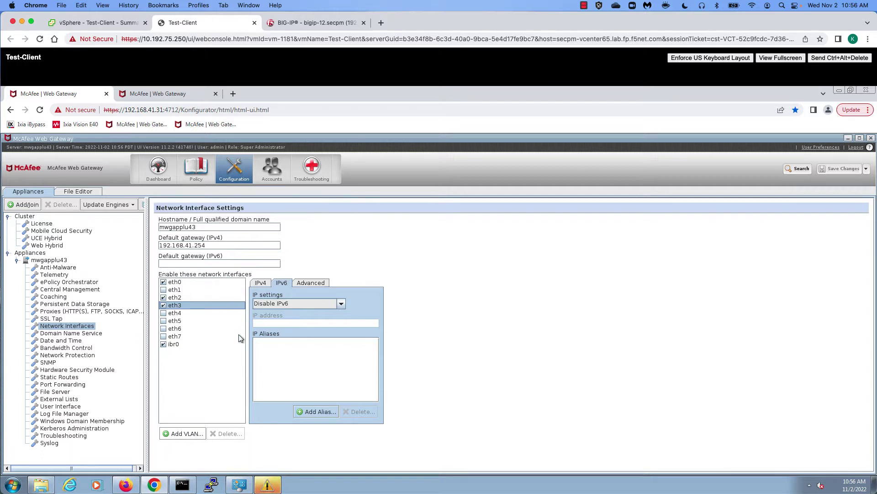
Step: Enable network interfaces eth5 and eth6 and turn on bridging for both under the bridge name ibr1
{"action": "left_click", "coordinate": [164, 321]}
{"action": "left_click", "coordinate": [164, 330]}
{"action": "left_click", "coordinate": [176, 322]}
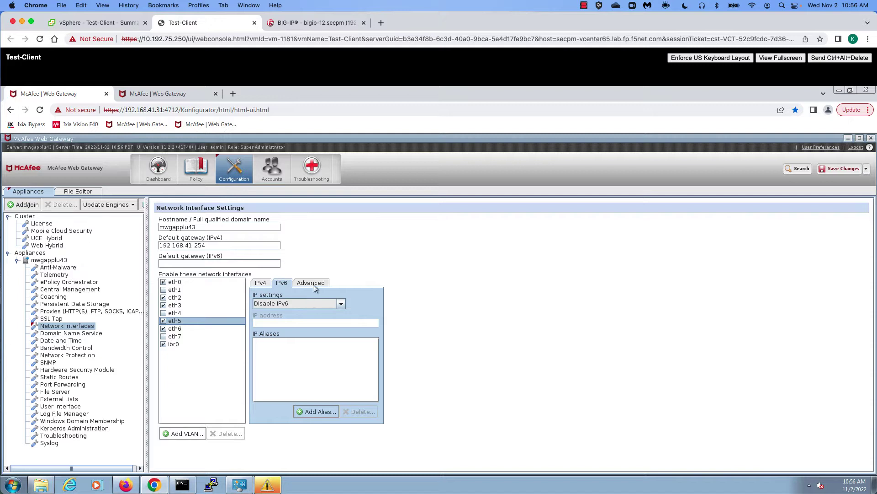
{"action": "left_click", "coordinate": [266, 284]}
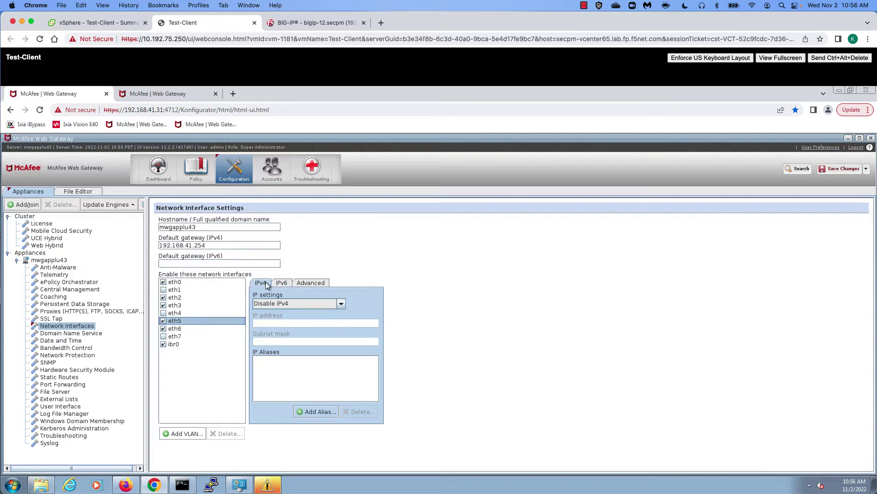
{"action": "left_click", "coordinate": [320, 283]}
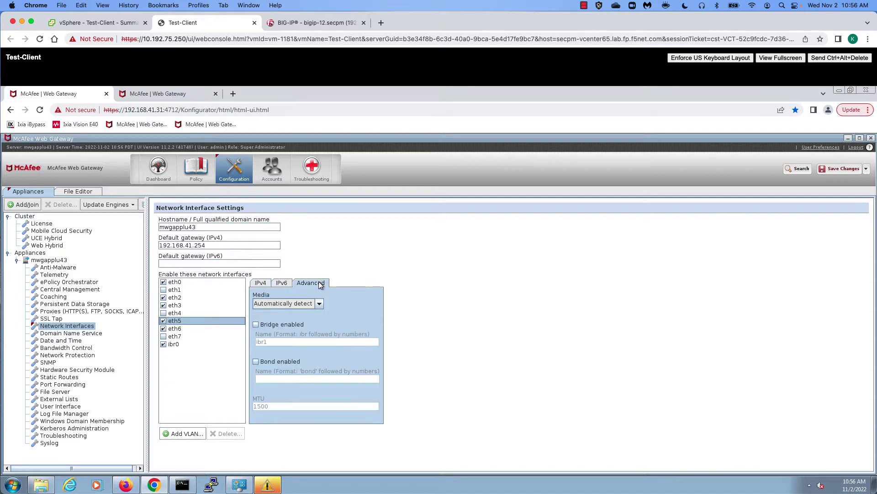
{"action": "left_click", "coordinate": [256, 325]}
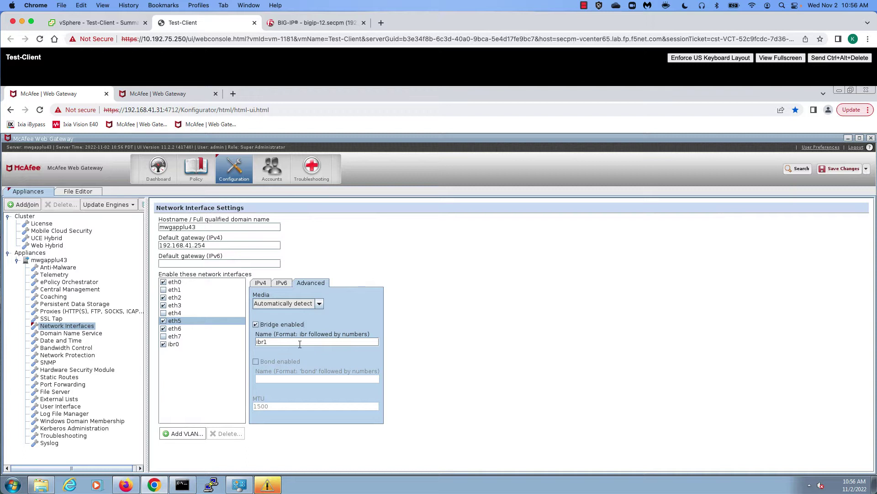
{"action": "left_click", "coordinate": [175, 329]}
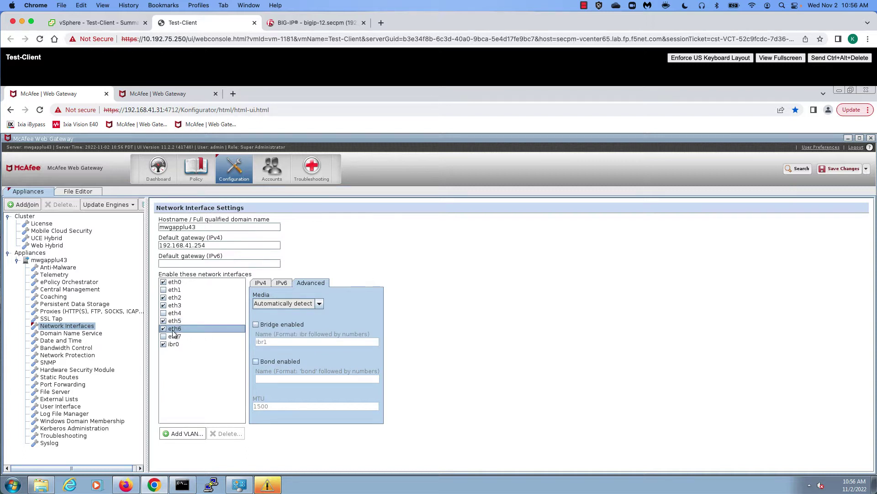
{"action": "left_click", "coordinate": [256, 325]}
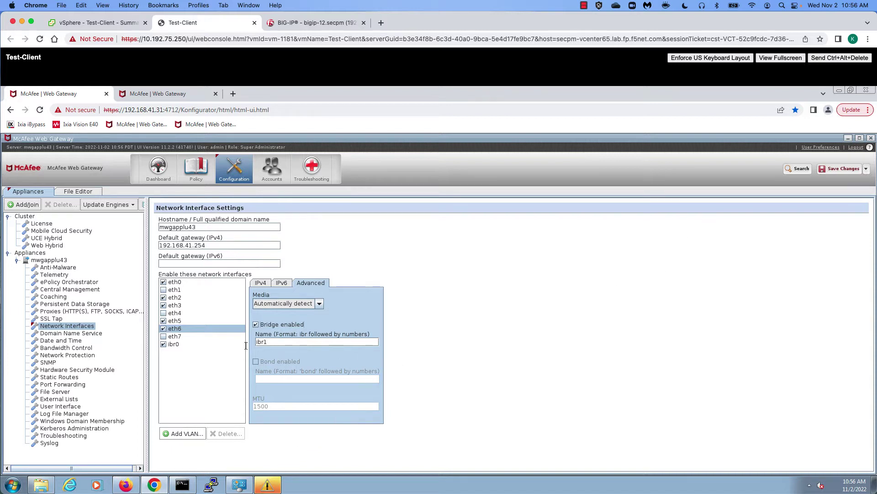
Step: Check the IPv4, IPv6 and advanced settings of bridge ibr0, and discard the unsaved interface changes
{"action": "left_click", "coordinate": [176, 345]}
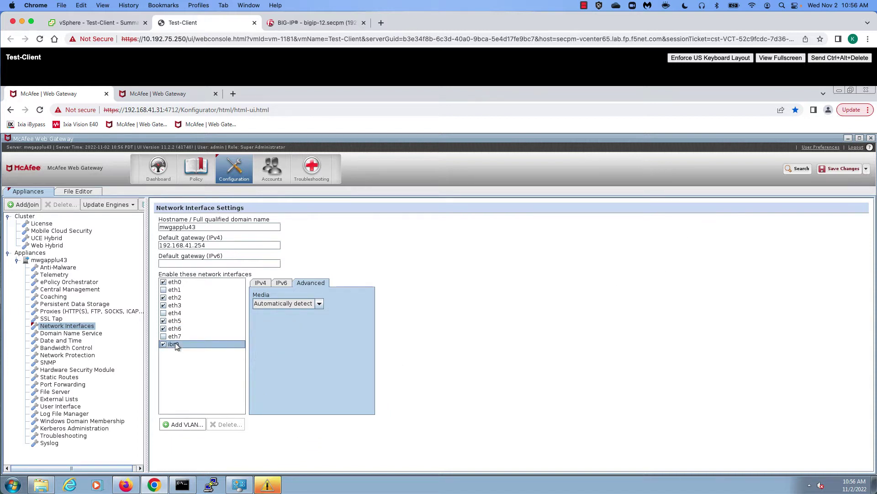
{"action": "left_click", "coordinate": [261, 283]}
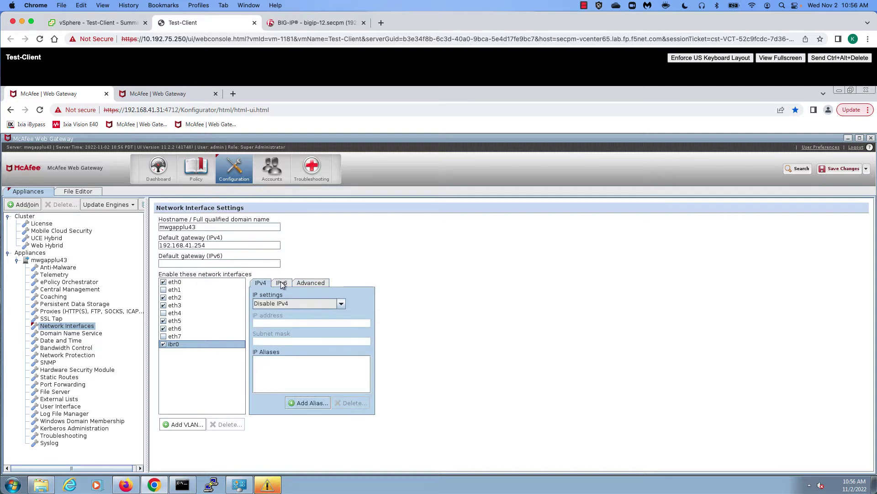
{"action": "left_click", "coordinate": [281, 283]}
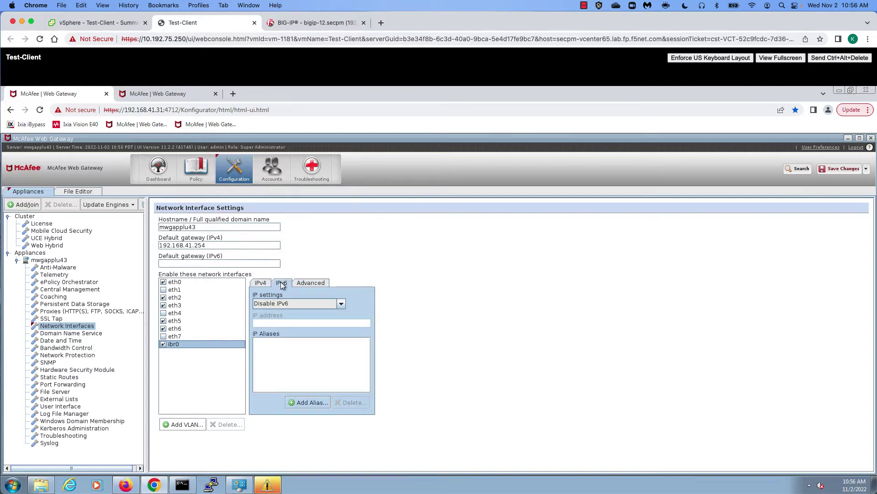
{"action": "left_click", "coordinate": [309, 283]}
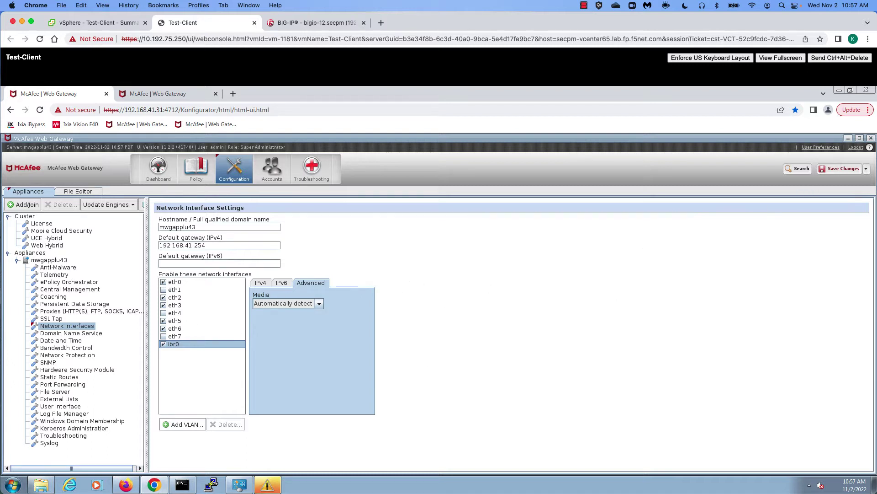
{"action": "left_click", "coordinate": [866, 170]}
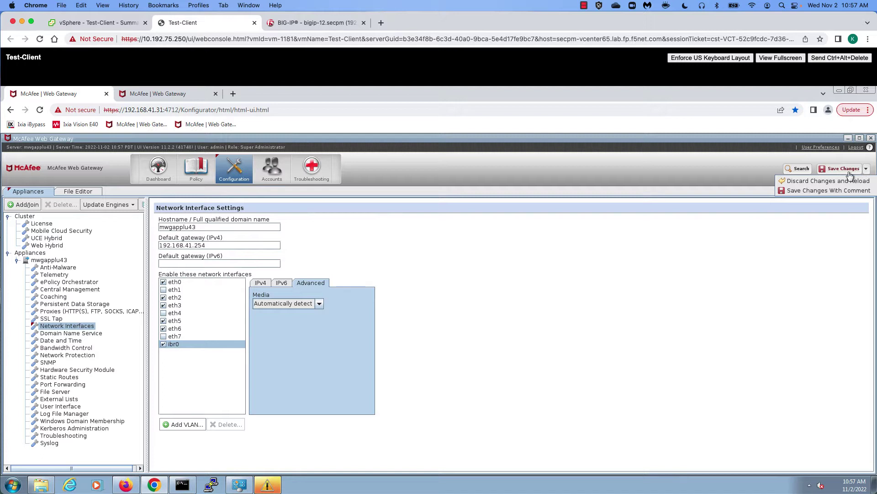
{"action": "left_click", "coordinate": [839, 181]}
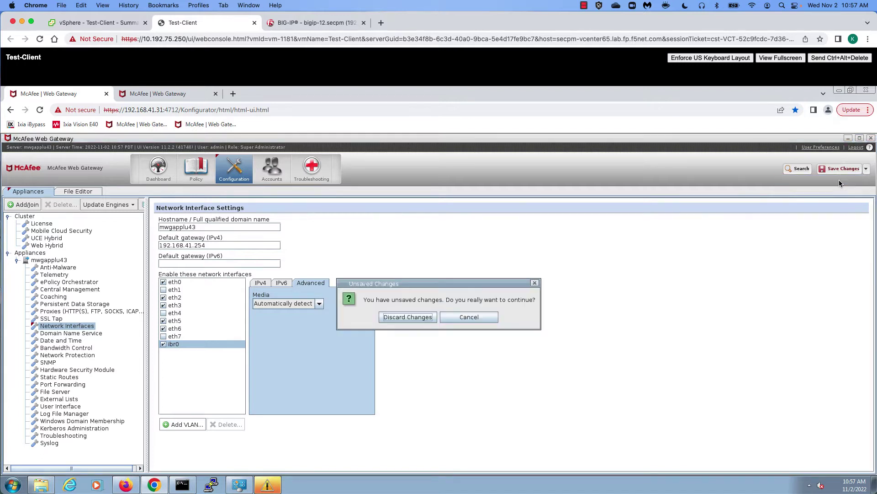
{"action": "left_click", "coordinate": [414, 319]}
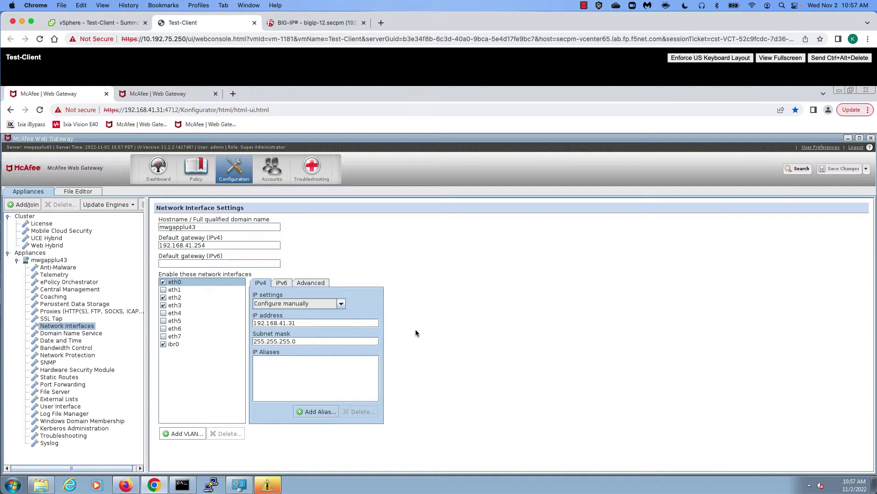
Step: Switch to the BIG-IP SSL Orchestrator configuration and add an L3 Inbound topology named Staging_Topology
{"action": "left_click", "coordinate": [195, 345]}
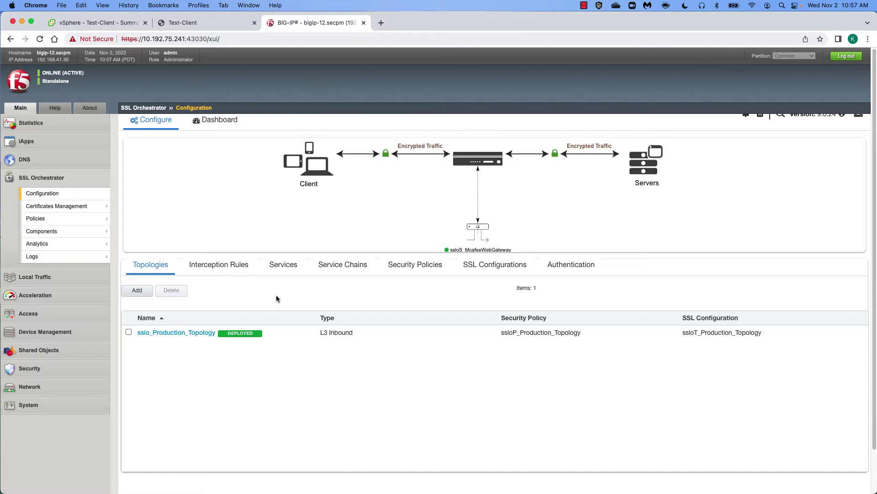
{"action": "left_click", "coordinate": [137, 291]}
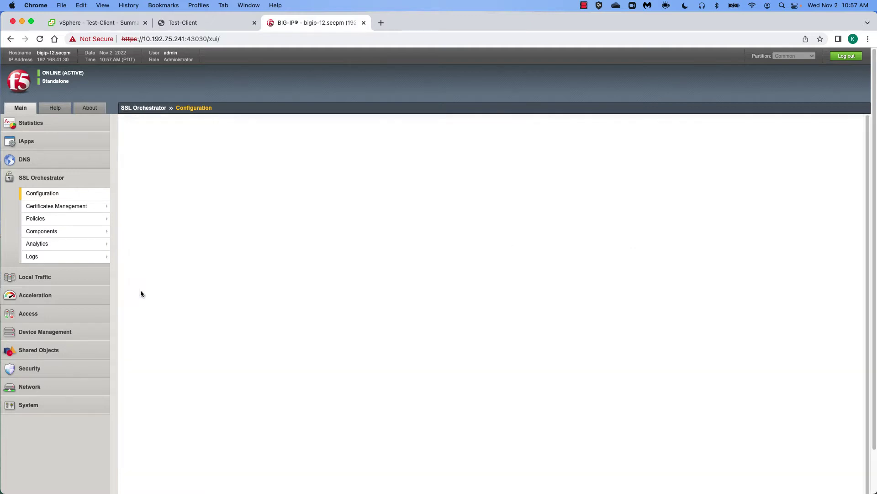
{"action": "scroll", "coordinate": [141, 293], "scroll_direction": "down", "scroll_amount": 9}
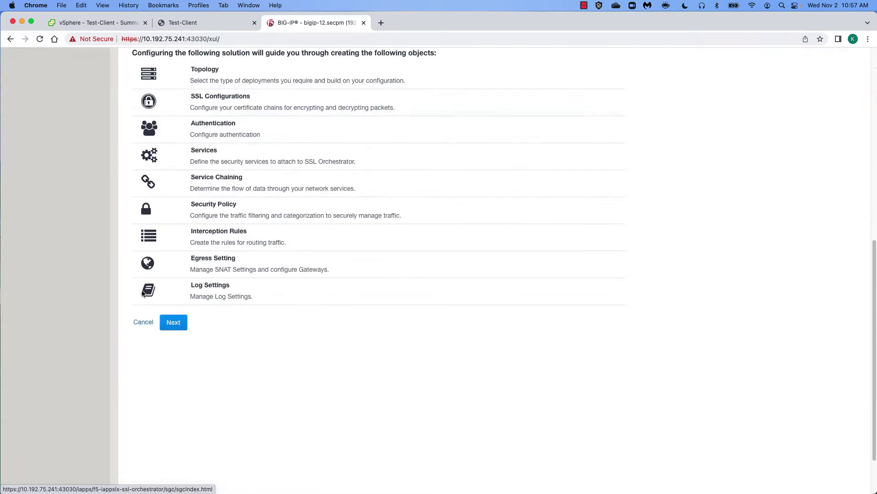
{"action": "left_click", "coordinate": [172, 256]}
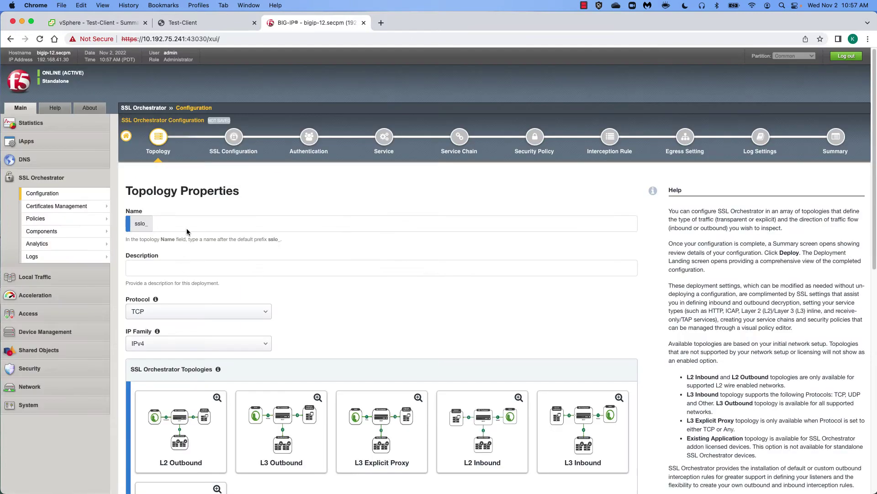
{"action": "type", "text": "Staging_Topology"}
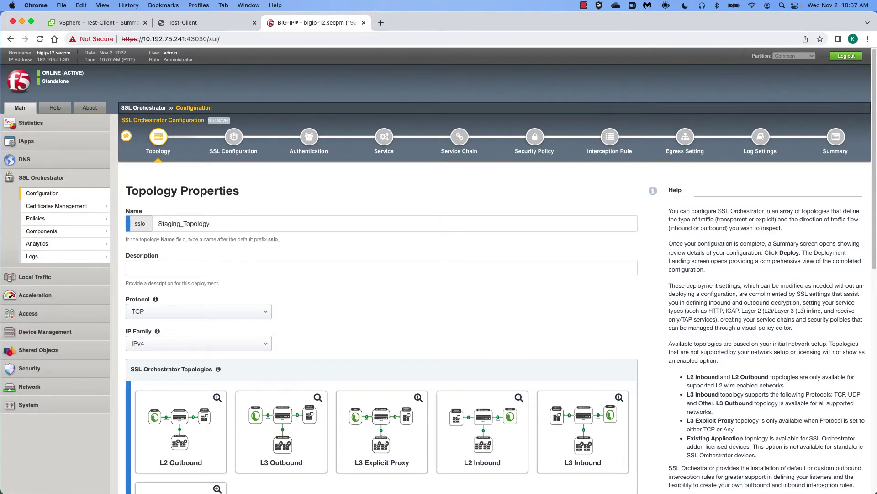
{"action": "scroll", "coordinate": [320, 265], "scroll_direction": "down", "scroll_amount": 3}
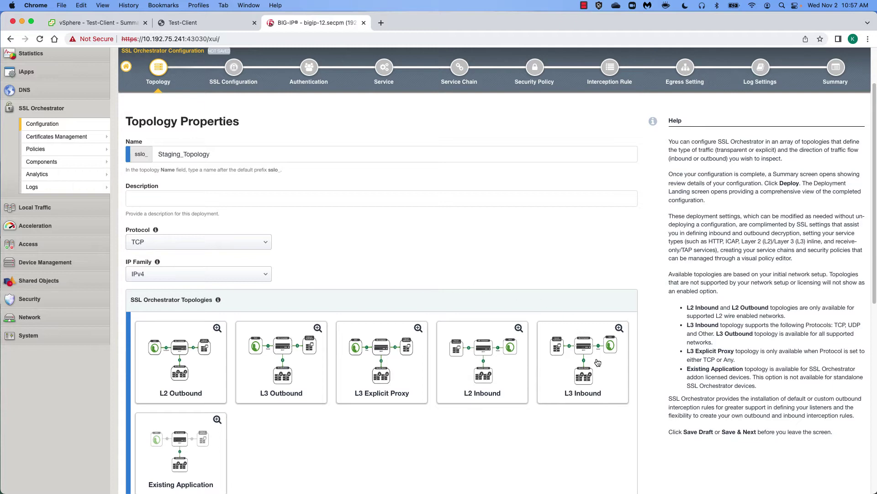
{"action": "left_click", "coordinate": [597, 362]}
{"action": "scroll", "coordinate": [596, 364], "scroll_direction": "down", "scroll_amount": 9}
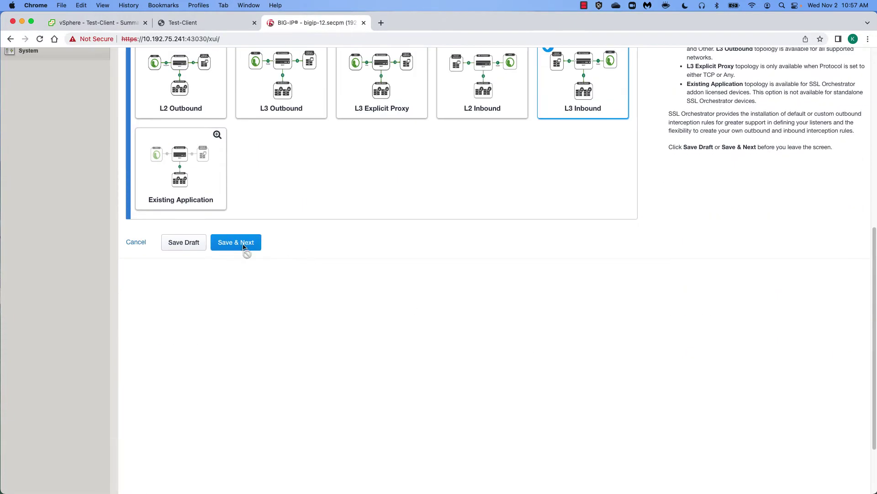
{"action": "left_click", "coordinate": [243, 246]}
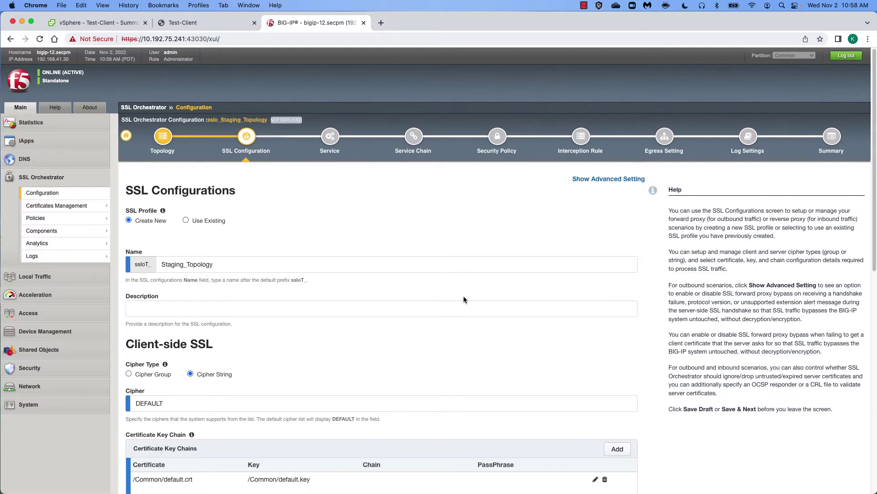
Step: Keep the default client-side and server-side SSL settings for the topology, save them and continue to the service chains
{"action": "scroll", "coordinate": [463, 297], "scroll_direction": "down", "scroll_amount": 6}
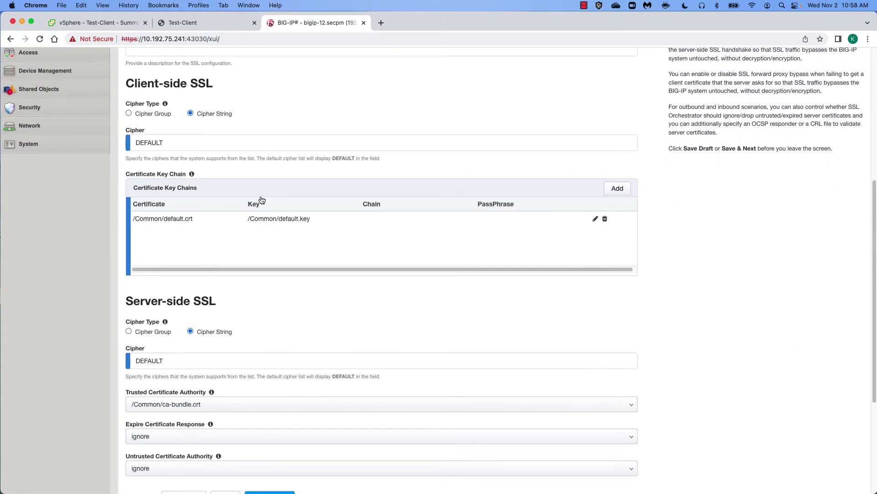
{"action": "scroll", "coordinate": [615, 325], "scroll_direction": "down", "scroll_amount": 4}
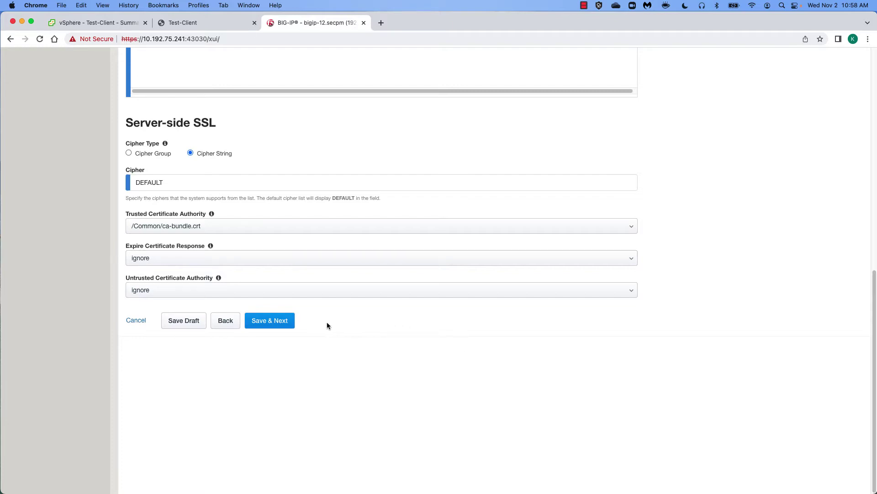
{"action": "left_click", "coordinate": [274, 321]}
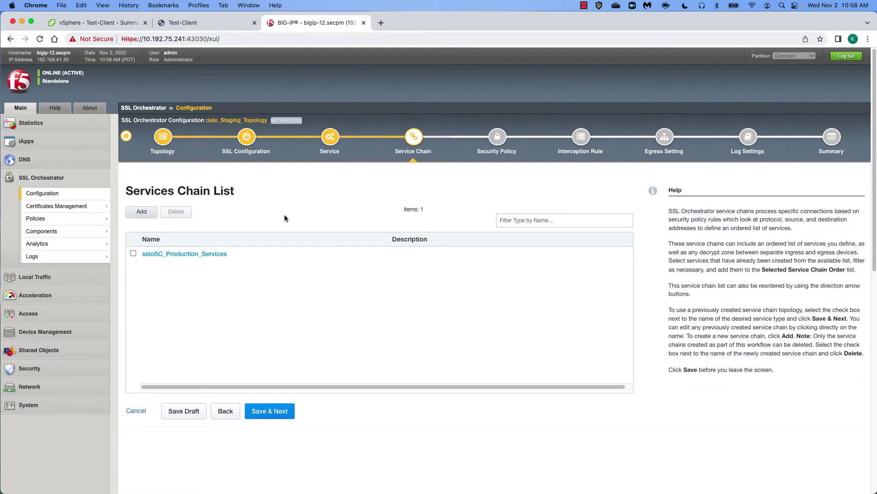
Step: Add a service chain named Staging_Chain without any services, save it and continue to the security policy
{"action": "left_click", "coordinate": [142, 213]}
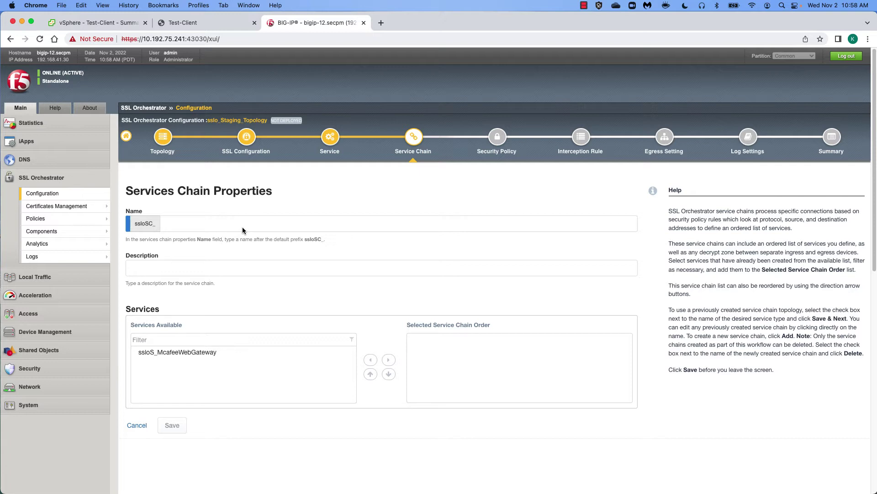
{"action": "type", "text": "Staging_Chain"}
{"action": "left_click", "coordinate": [172, 426]}
{"action": "left_click", "coordinate": [263, 414]}
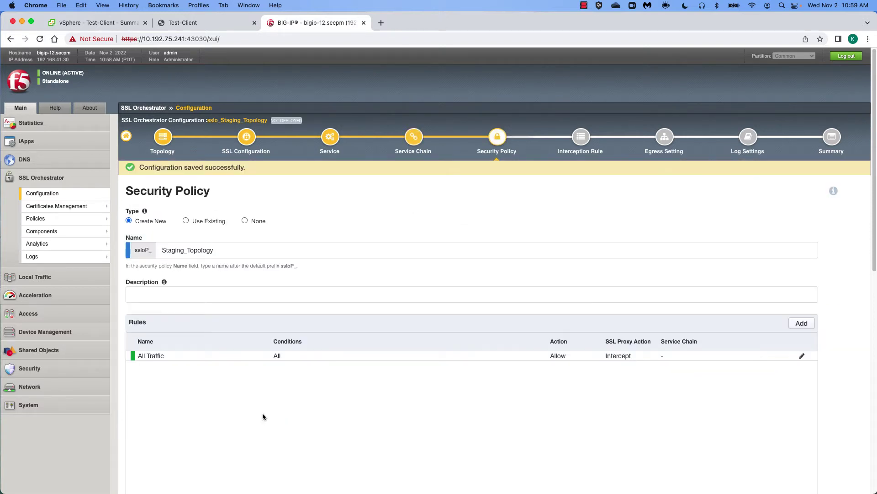
Step: Add a security policy rule with a Client IP Subnet Match condition for 10.5.9.51/32
{"action": "left_click", "coordinate": [802, 323]}
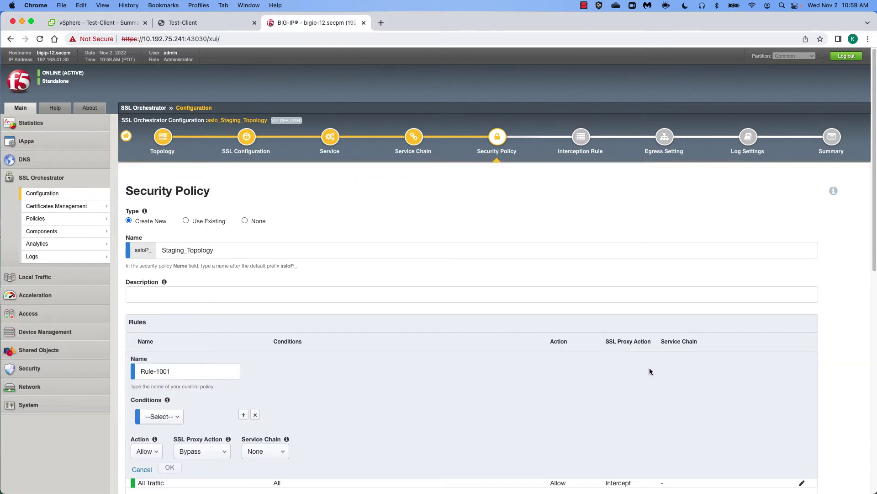
{"action": "scroll", "coordinate": [649, 371], "scroll_direction": "down", "scroll_amount": 3}
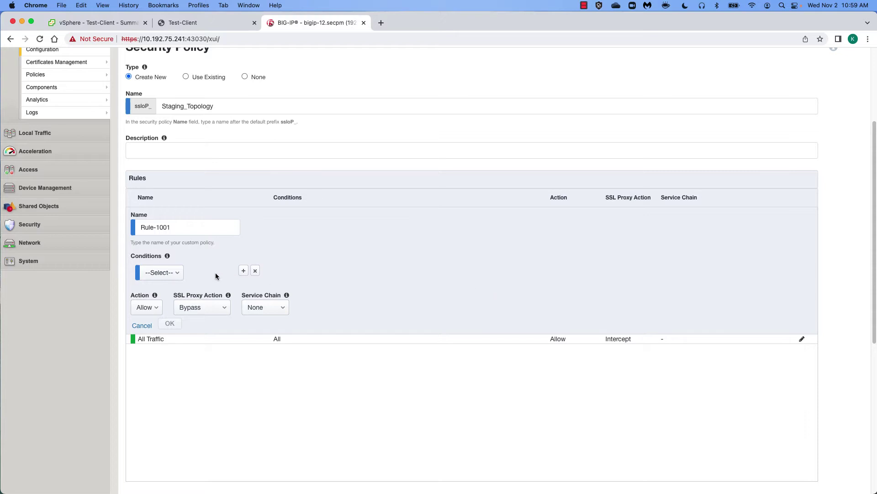
{"action": "left_click", "coordinate": [169, 273]}
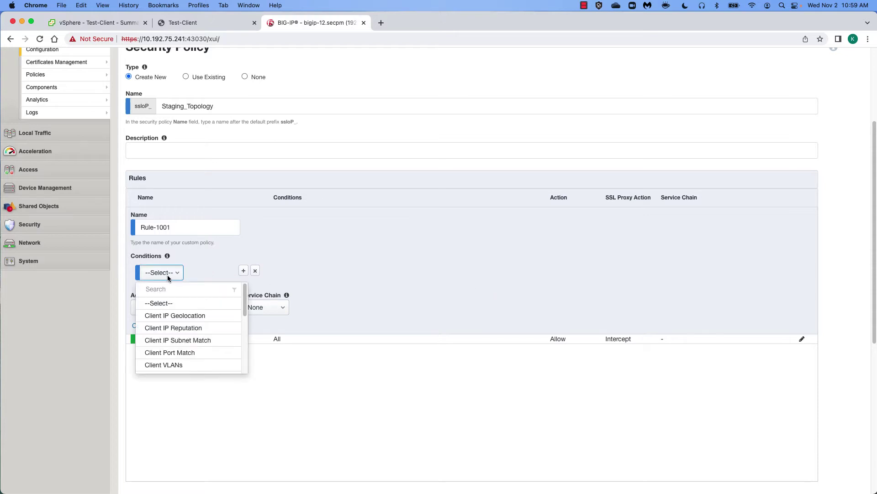
{"action": "left_click", "coordinate": [172, 340]}
{"action": "left_click", "coordinate": [335, 273]}
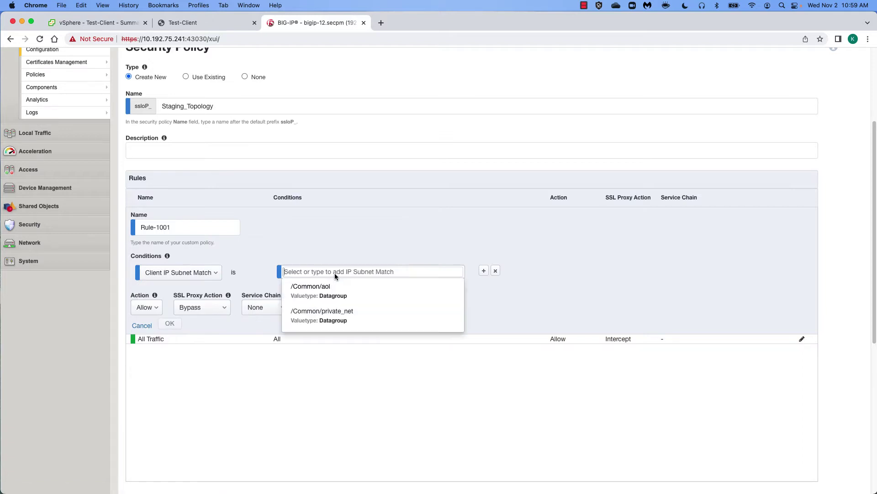
{"action": "type", "text": "10"}
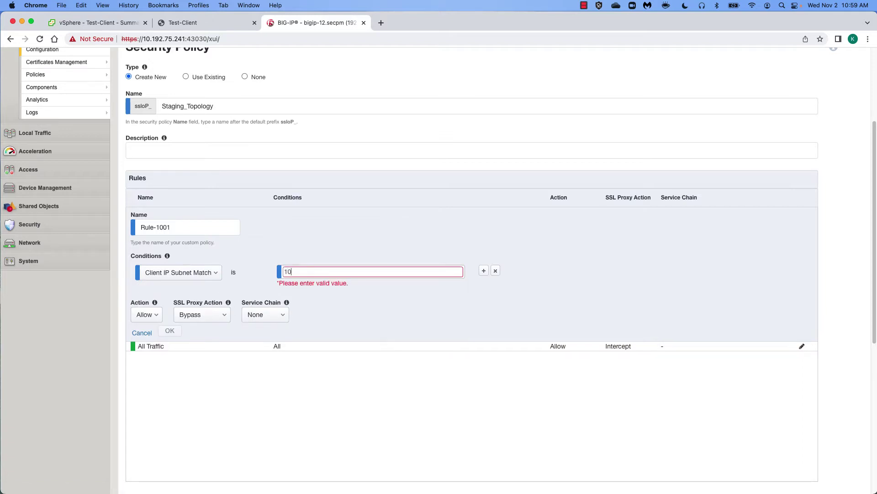
{"action": "type", "text": ".5.9.51/32"}
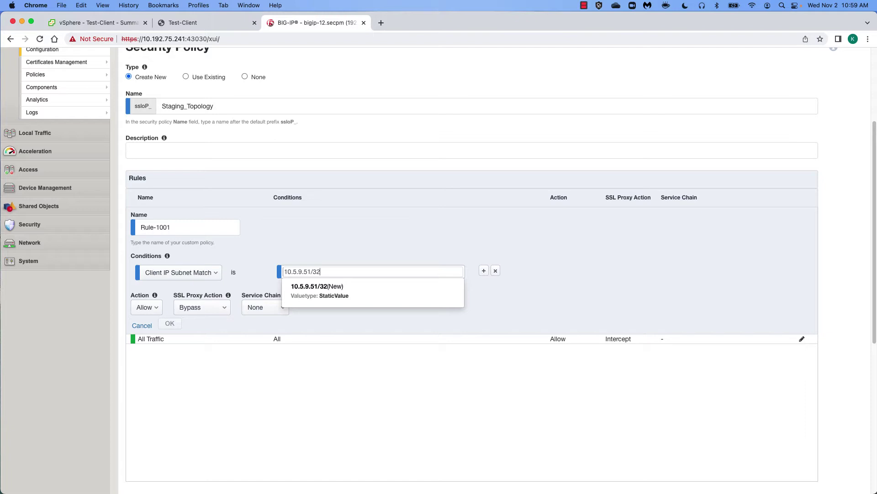
{"action": "left_click", "coordinate": [322, 287]}
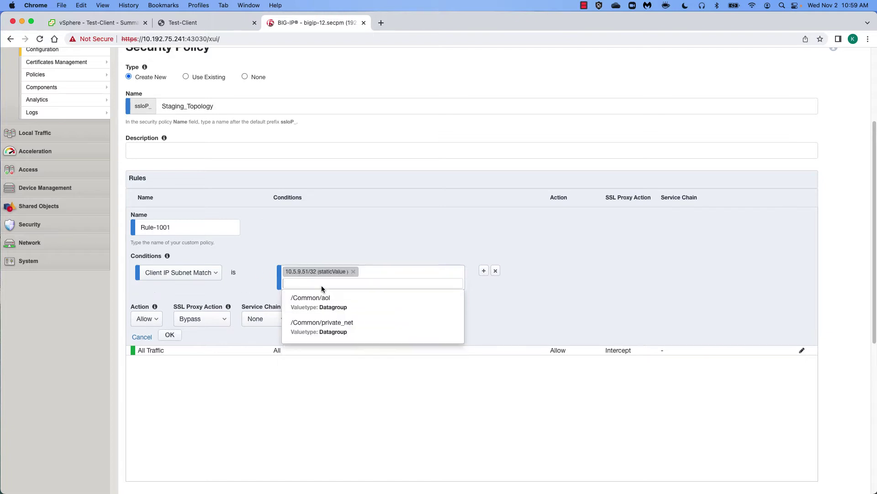
{"action": "left_click", "coordinate": [542, 291]}
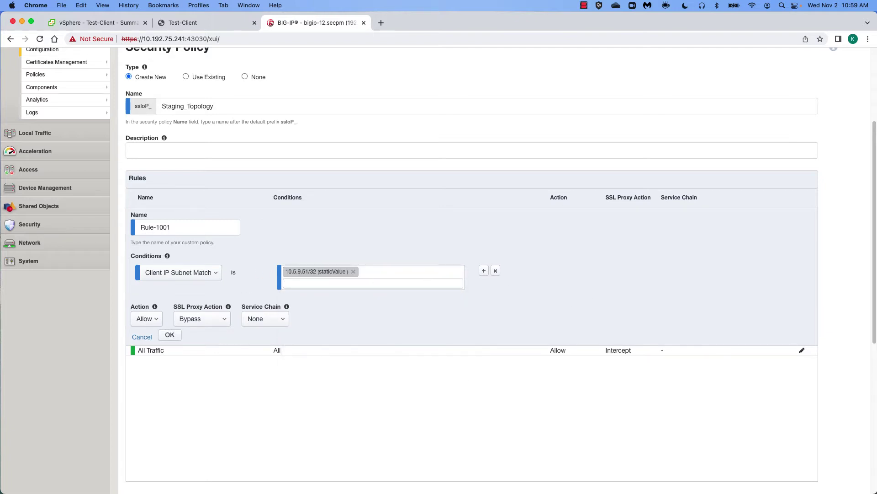
Step: Set the new rule's SSL proxy action to Intercept and its service chain to ssloSC_Staging_Chain, and confirm the rule
{"action": "left_click", "coordinate": [213, 317]}
{"action": "left_click", "coordinate": [210, 334]}
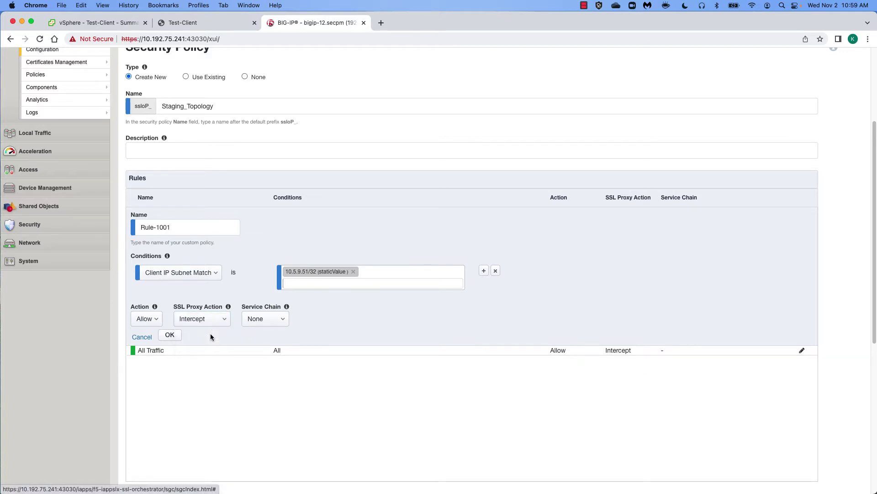
{"action": "left_click", "coordinate": [276, 315]}
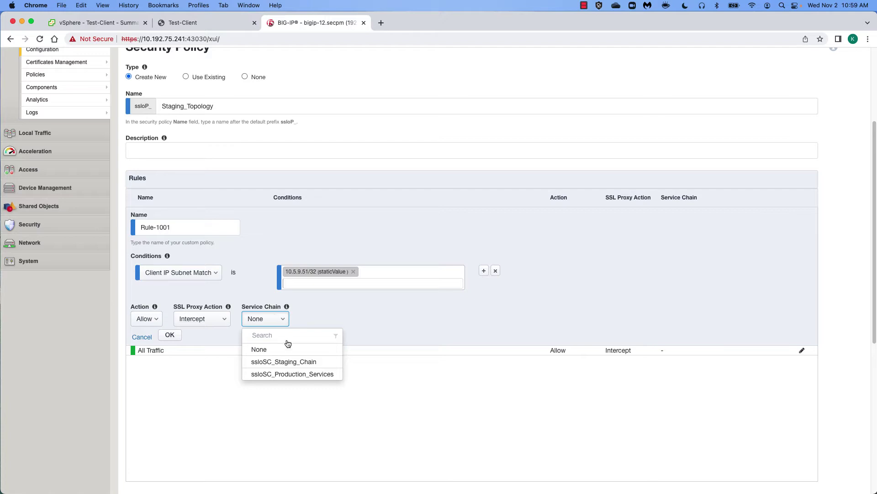
{"action": "left_click", "coordinate": [284, 362]}
{"action": "left_click", "coordinate": [170, 334]}
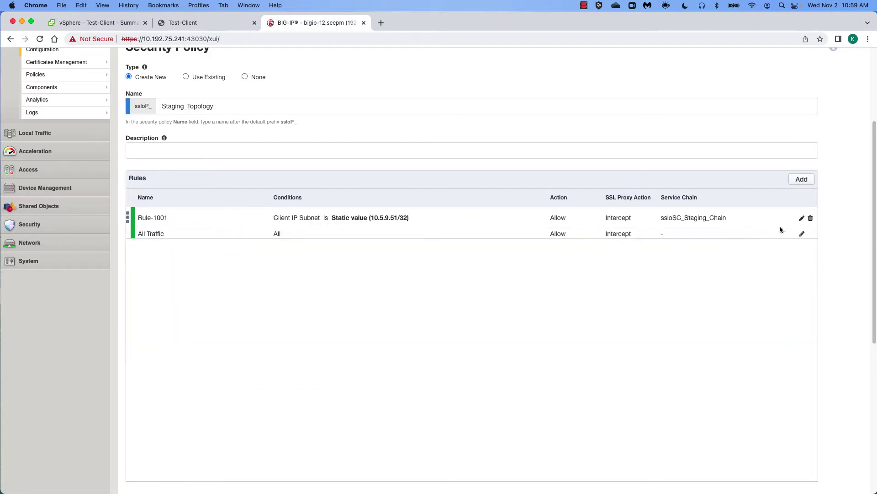
Step: Set the All Traffic rule's SSL proxy action to Bypass, save the security policy and continue to the interception rule
{"action": "left_click", "coordinate": [802, 233]}
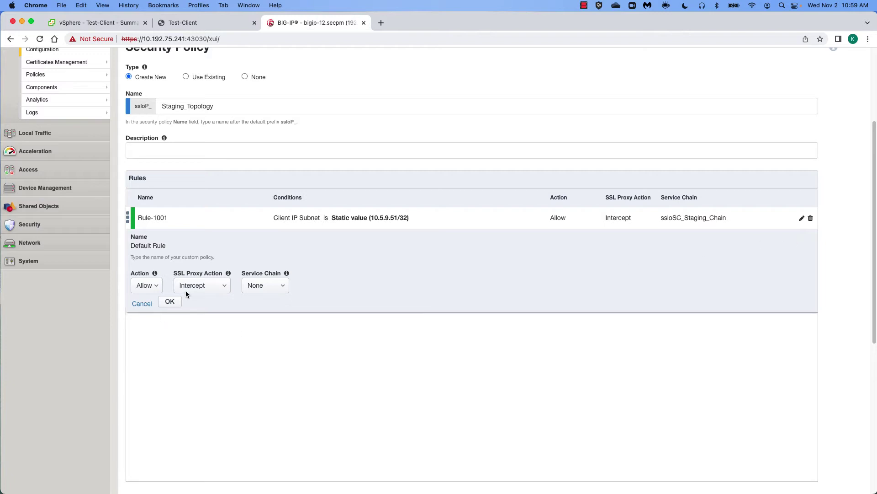
{"action": "left_click", "coordinate": [222, 287]}
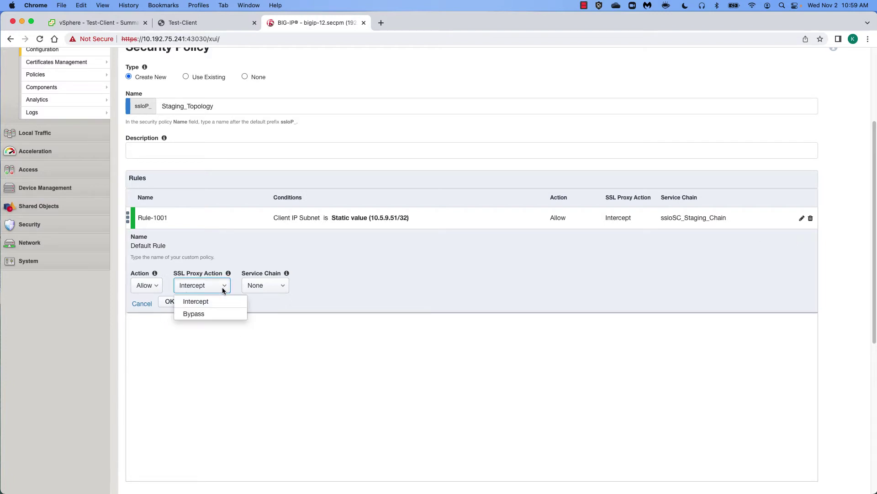
{"action": "left_click", "coordinate": [213, 312]}
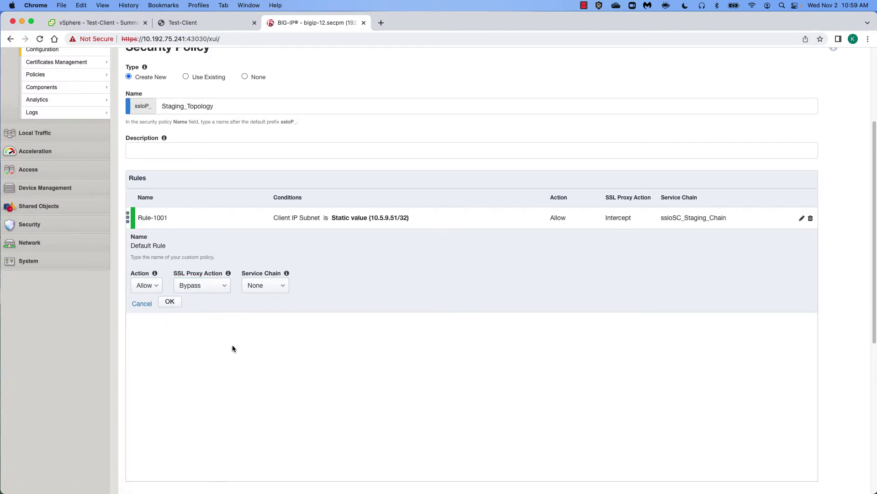
{"action": "left_click", "coordinate": [169, 303]}
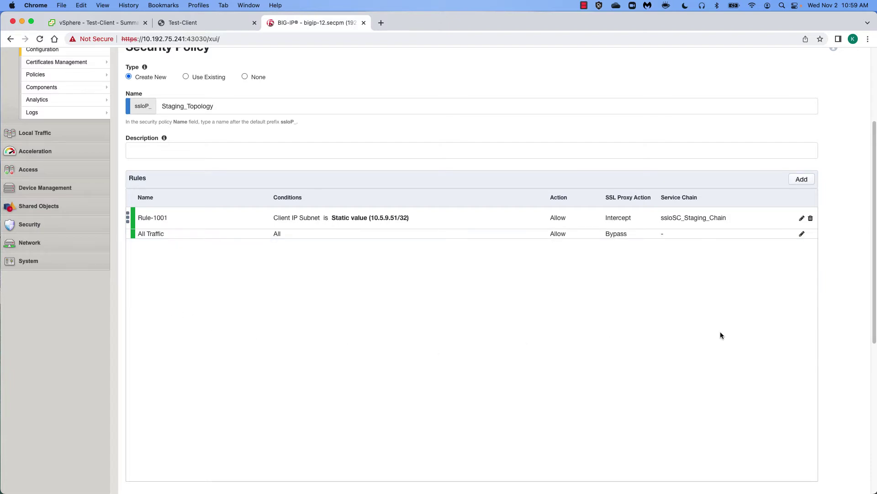
{"action": "scroll", "coordinate": [602, 347], "scroll_direction": "down", "scroll_amount": 6}
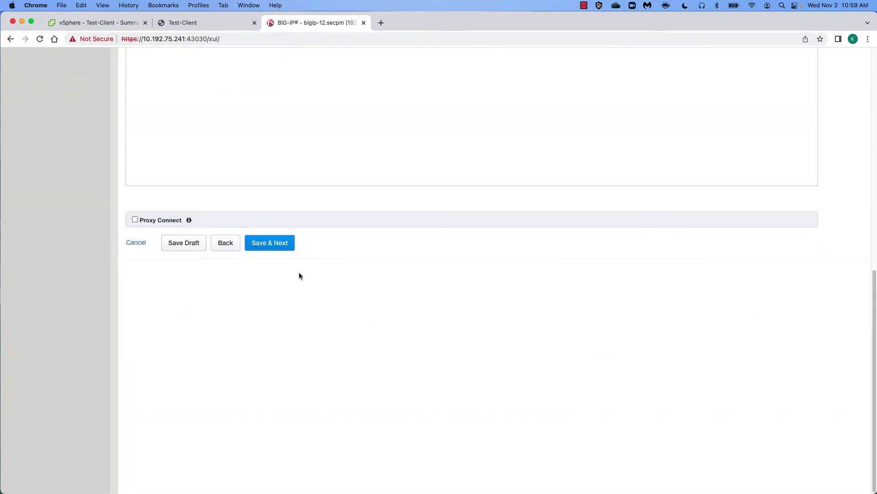
{"action": "left_click", "coordinate": [270, 242]}
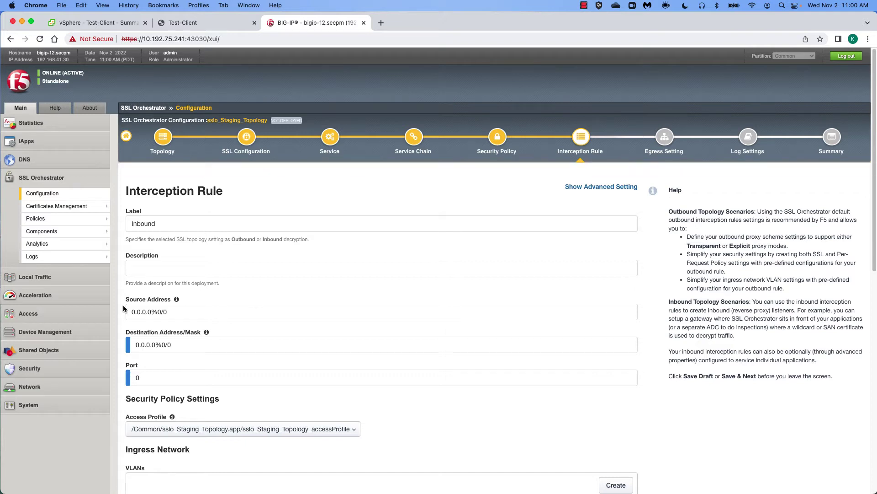
Step: Set the interception rule's source address to 10.5.9.51/32
{"action": "left_click", "coordinate": [180, 312]}
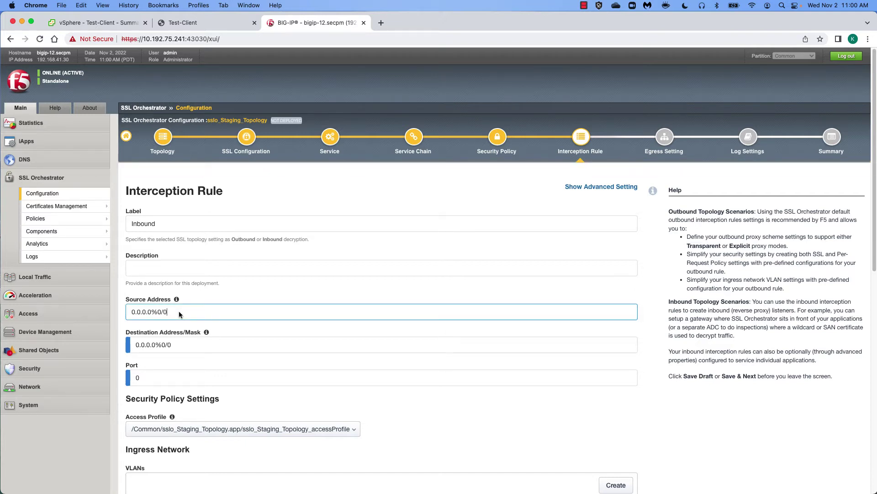
{"action": "left_click_drag", "start_coordinate": [173, 313], "coordinate": [122, 315]}
{"action": "type", "text": "10.5"}
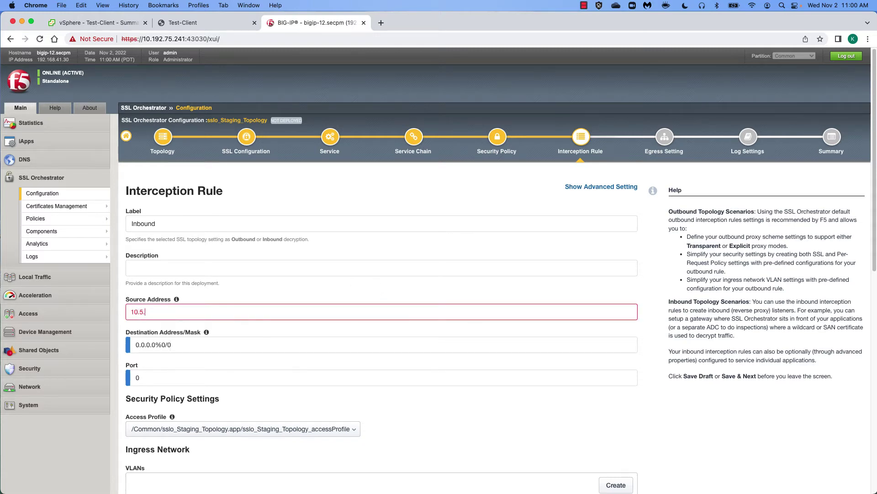
{"action": "type", "text": ".9.51/32"}
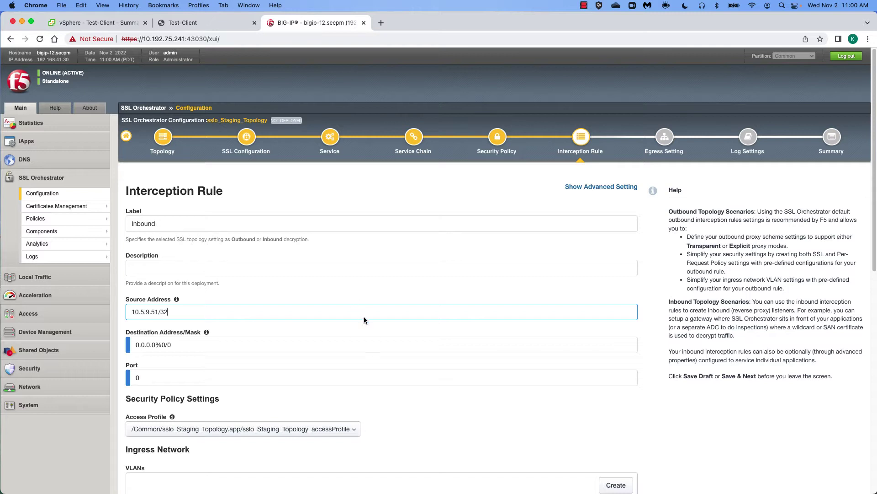
Step: Set the interception rule's destination address to 10.4.11.0/24 and its port to 443
{"action": "left_click", "coordinate": [185, 347]}
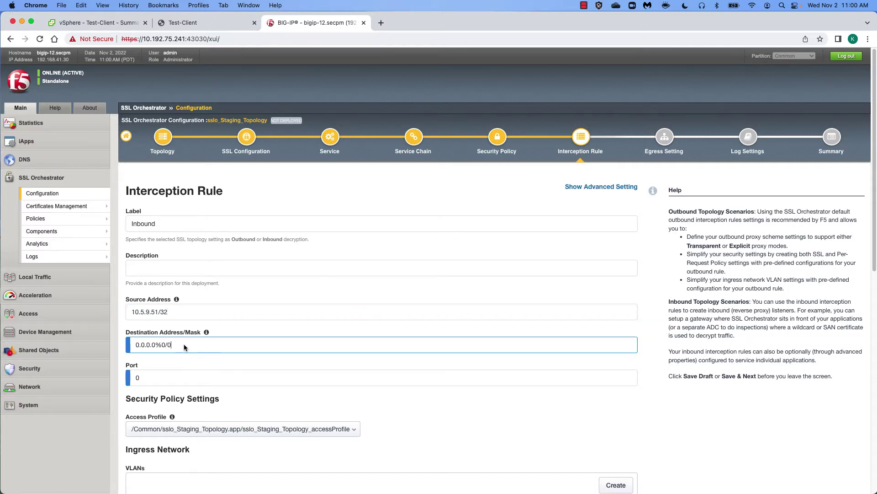
{"action": "left_click_drag", "start_coordinate": [174, 347], "coordinate": [115, 351]}
{"action": "type", "text": "10."}
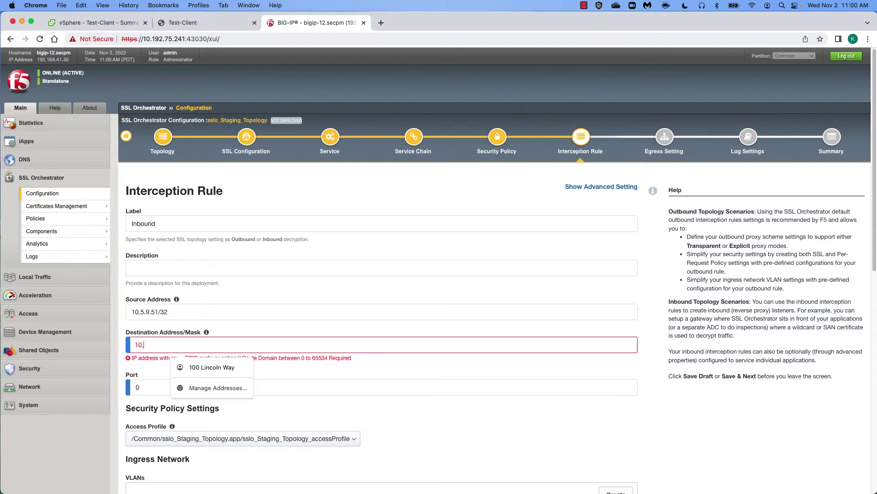
{"action": "type", "text": "4.11"}
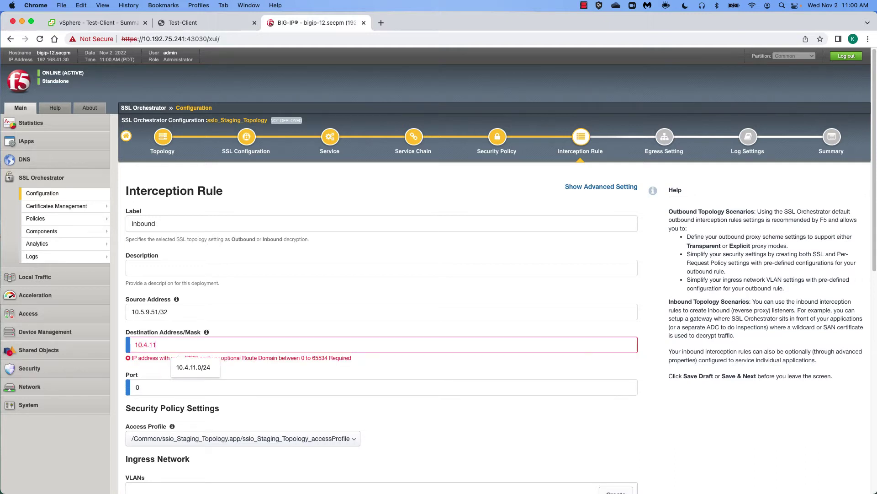
{"action": "type", "text": "."}
{"action": "left_click", "coordinate": [197, 368]}
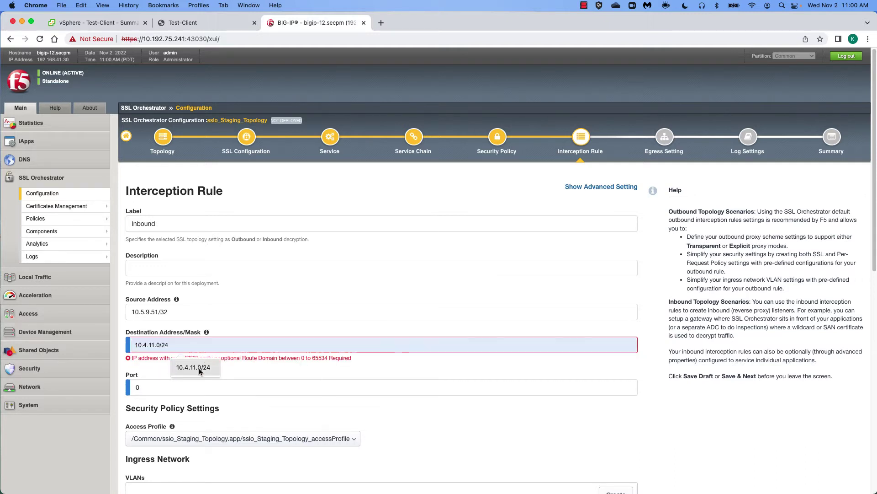
{"action": "left_click", "coordinate": [168, 377]}
{"action": "key", "text": "BackSpace"}
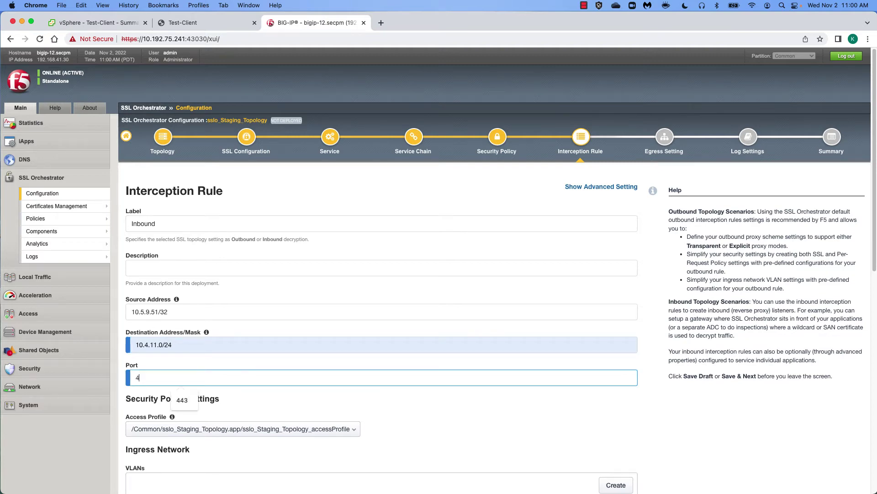
{"action": "type", "text": "443"}
Step: Select /Common/vlan509 as the ingress network VLAN
{"action": "scroll", "coordinate": [489, 389], "scroll_direction": "down", "scroll_amount": 5}
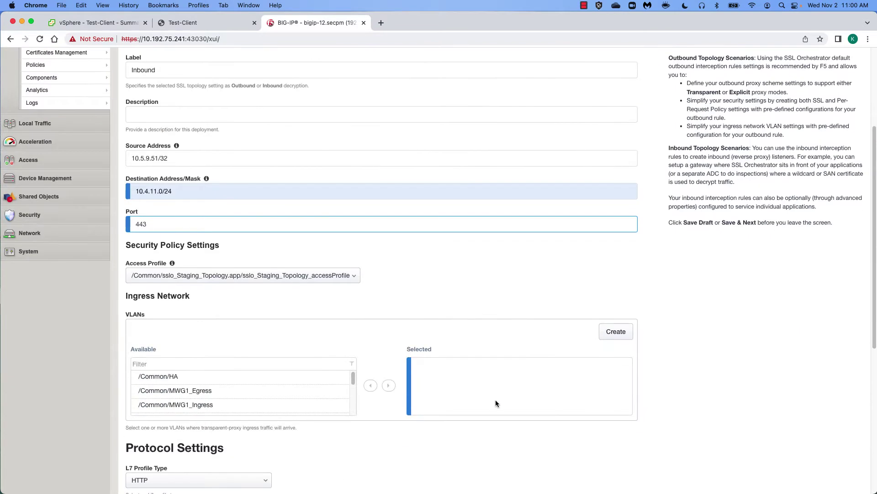
{"action": "left_click_drag", "start_coordinate": [354, 375], "coordinate": [354, 413]}
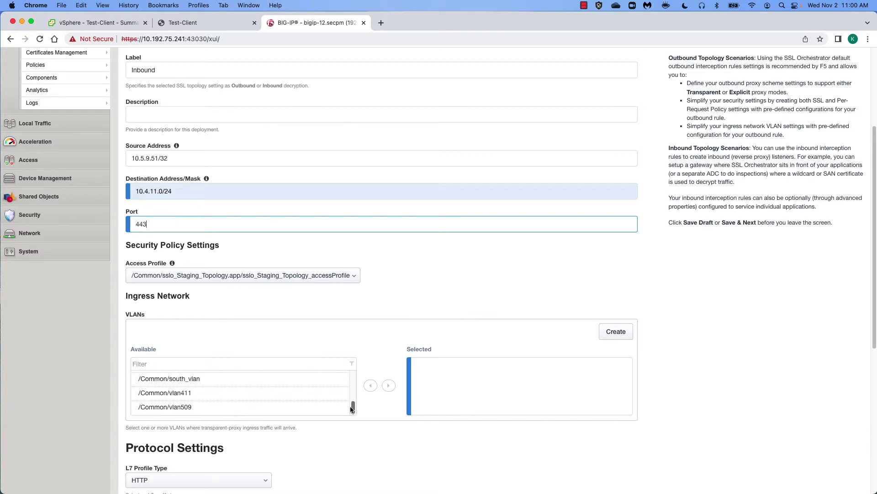
{"action": "left_click", "coordinate": [160, 407]}
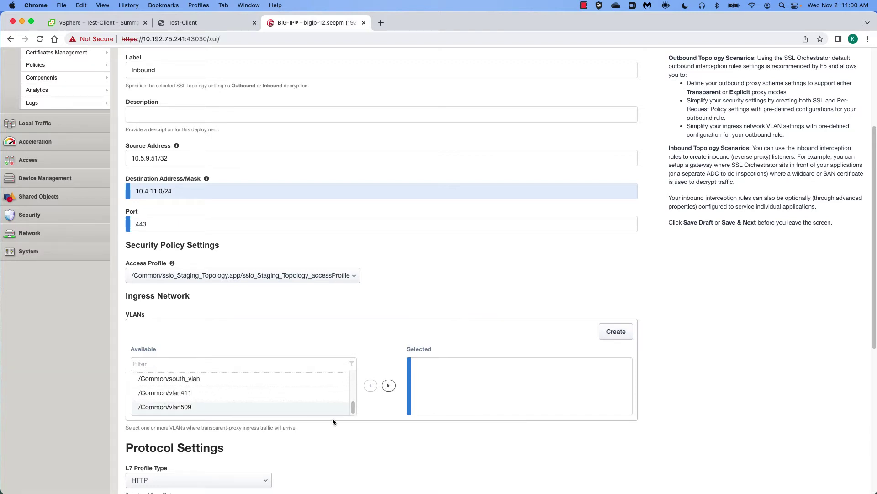
{"action": "left_click", "coordinate": [388, 385]}
Step: Choose /Common/http as the L7 profile, save the interception rule and continue to the egress settings
{"action": "scroll", "coordinate": [390, 384], "scroll_direction": "down", "scroll_amount": 2}
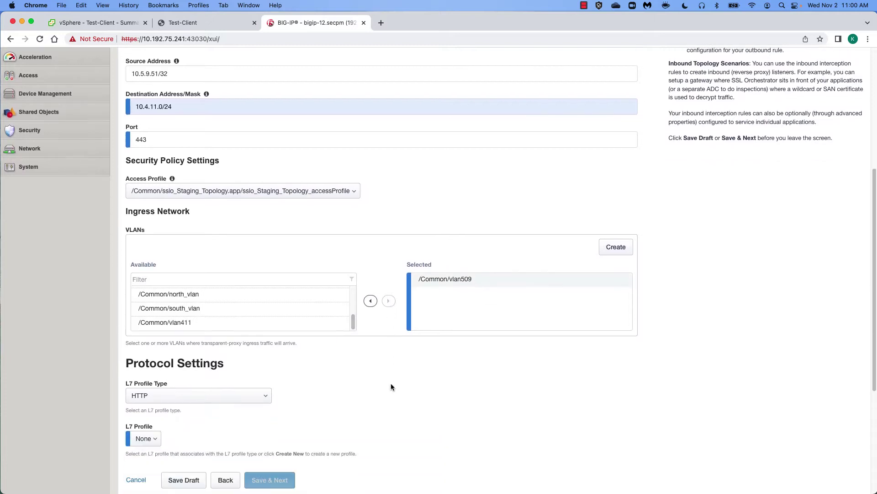
{"action": "scroll", "coordinate": [390, 386], "scroll_direction": "down", "scroll_amount": 3}
{"action": "left_click", "coordinate": [151, 296]}
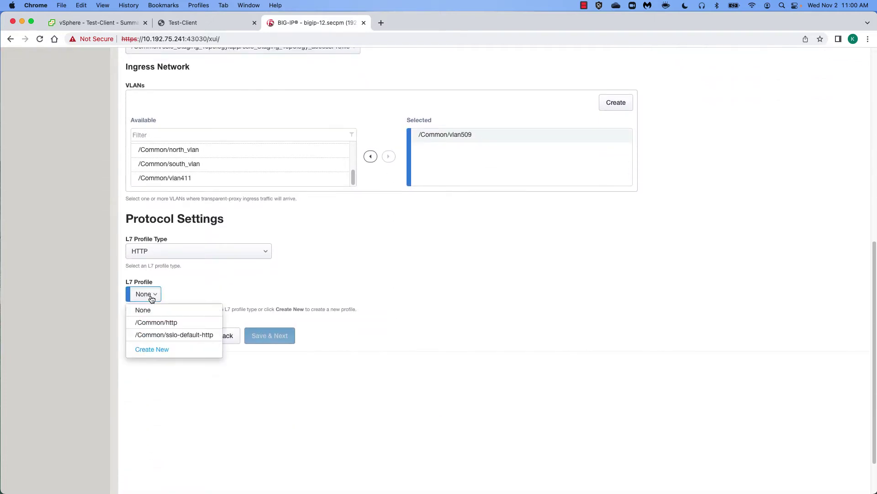
{"action": "left_click", "coordinate": [160, 322]}
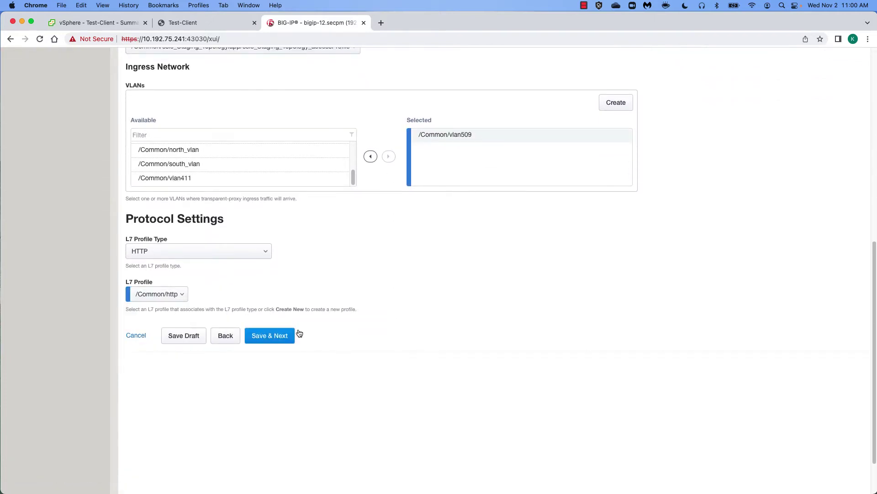
{"action": "left_click", "coordinate": [268, 336]}
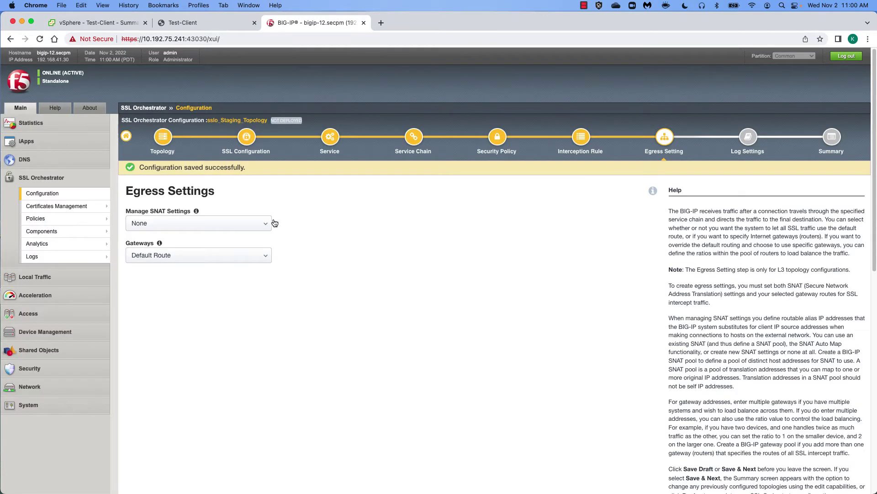
Step: Set the egress SNAT to Auto Map and save it, keep the default log settings and continue to the summary
{"action": "left_click", "coordinate": [264, 224]}
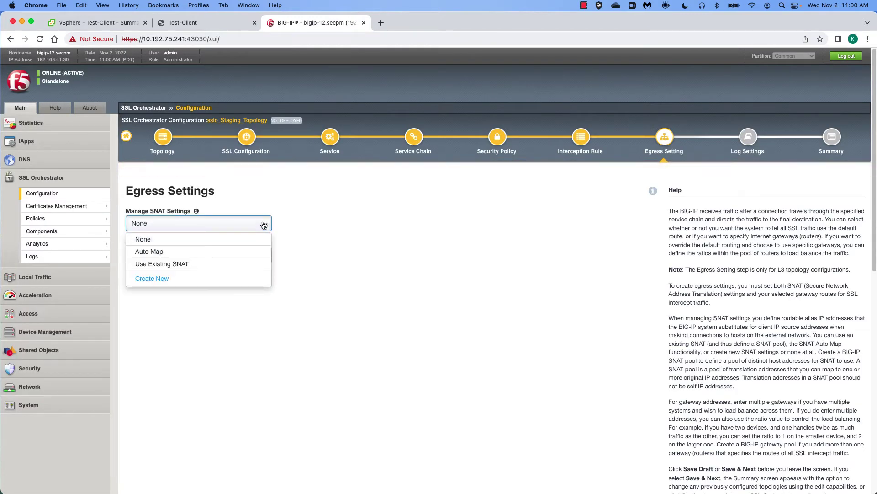
{"action": "left_click", "coordinate": [245, 252]}
{"action": "scroll", "coordinate": [312, 277], "scroll_direction": "down", "scroll_amount": 1}
{"action": "scroll", "coordinate": [311, 274], "scroll_direction": "down", "scroll_amount": 8}
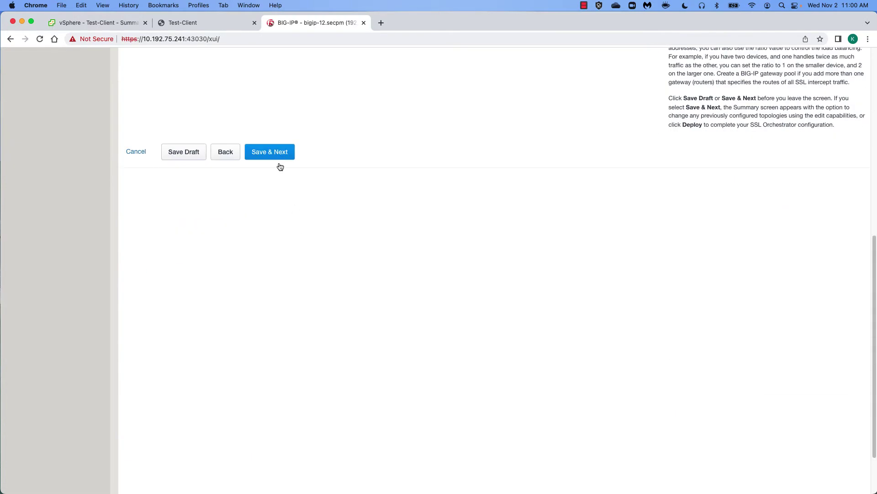
{"action": "left_click", "coordinate": [268, 151]}
{"action": "left_click", "coordinate": [265, 446]}
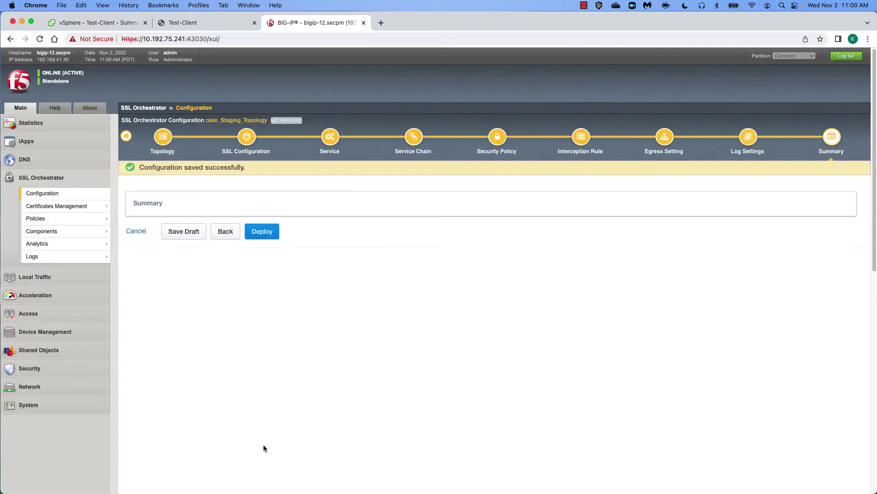
Step: Deploy the sslo_Staging_Topology configuration and acknowledge the completed deployment
{"action": "left_click", "coordinate": [264, 437]}
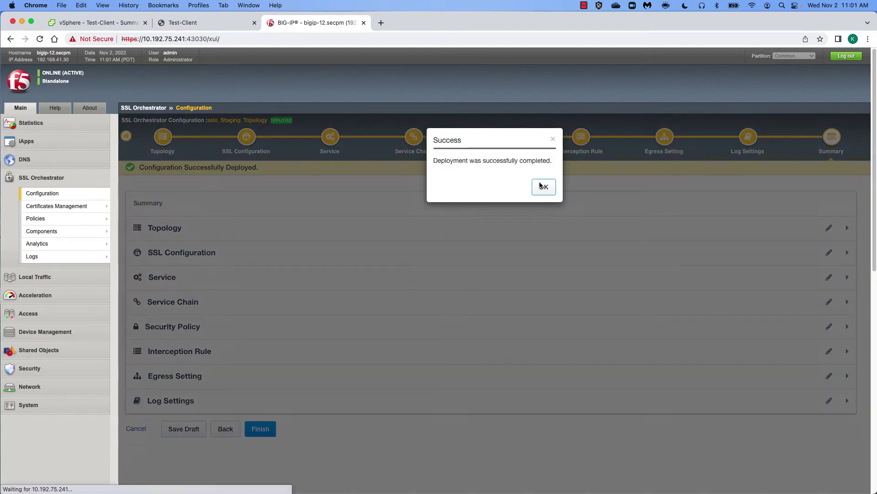
{"action": "left_click", "coordinate": [540, 185]}
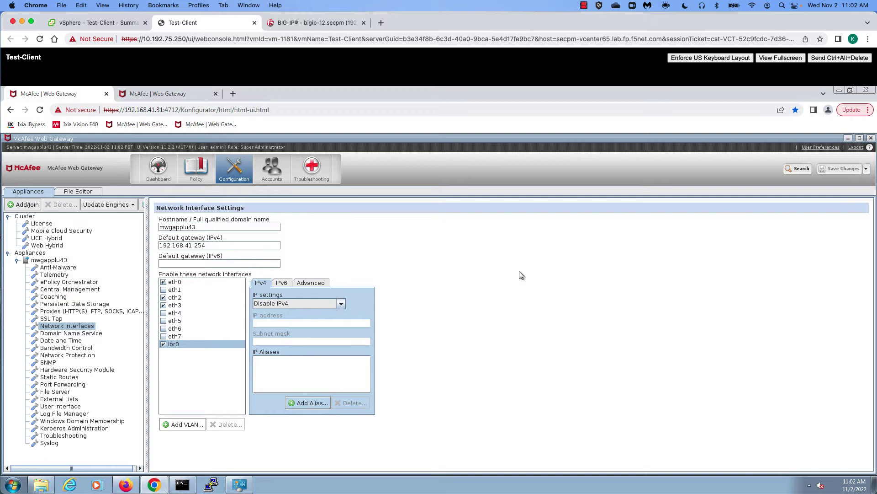
Step: In McAfee Web Gateway's packet tracing, start a tcpdump with the command line parameters -i ibr0
{"action": "left_click", "coordinate": [315, 172]}
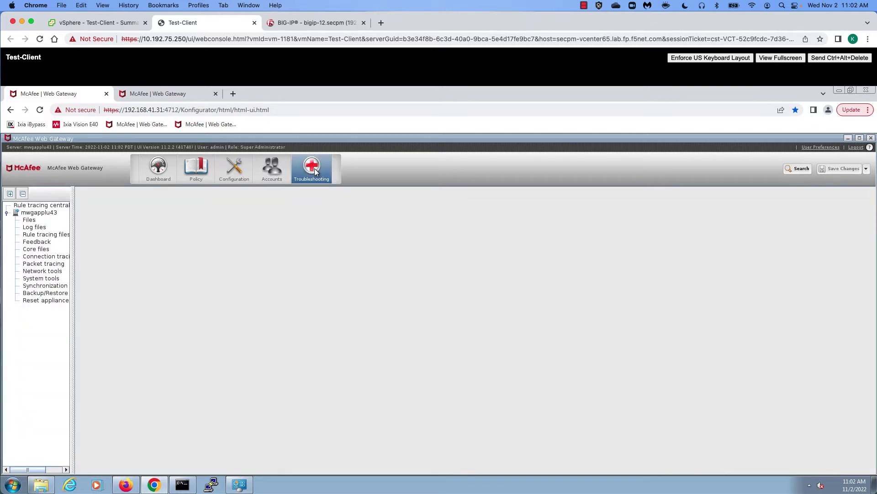
{"action": "left_click", "coordinate": [34, 264]}
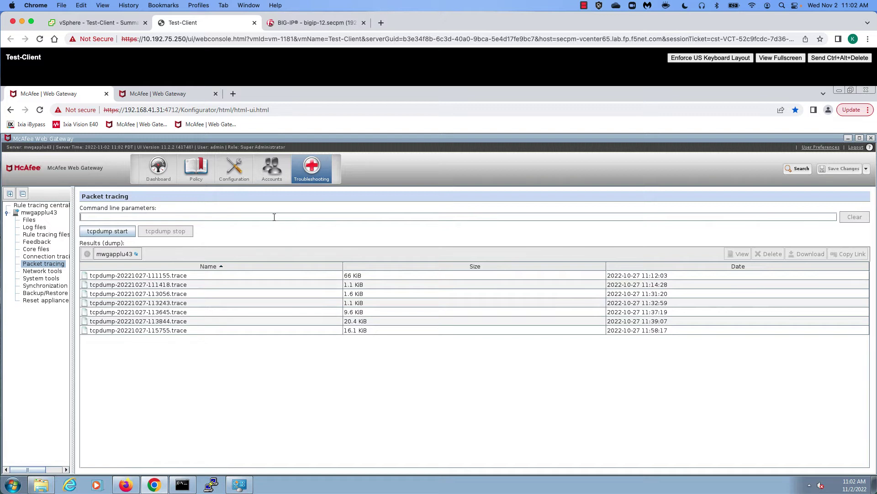
{"action": "type", "text": "-i ibr0"}
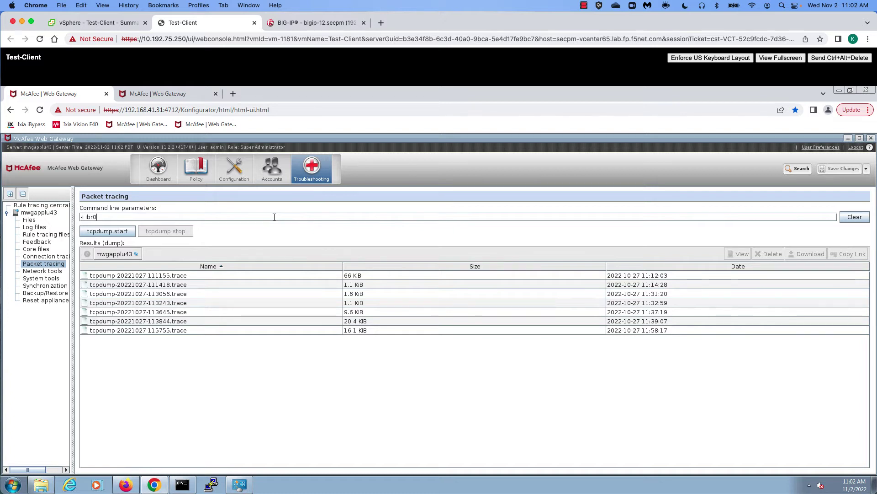
{"action": "left_click", "coordinate": [110, 233]}
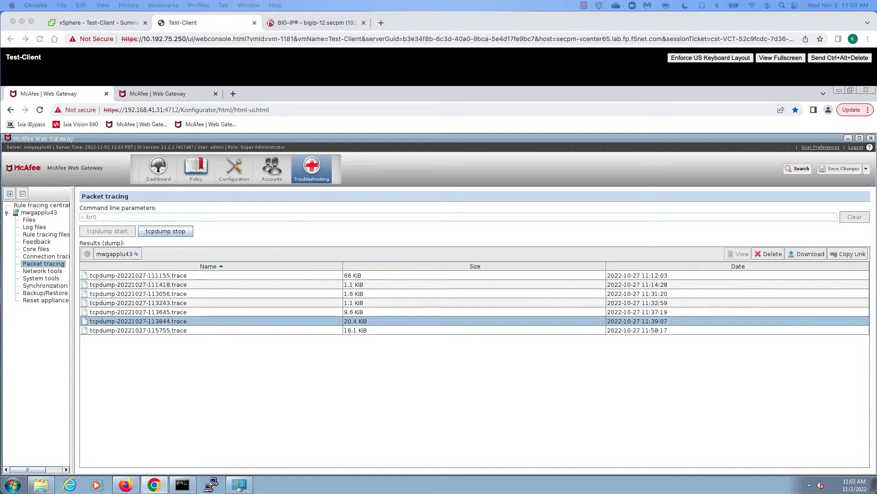
Step: Download the trace file tcpdump-20221027-113844.trace and open it in Wireshark
{"action": "left_click", "coordinate": [191, 321]}
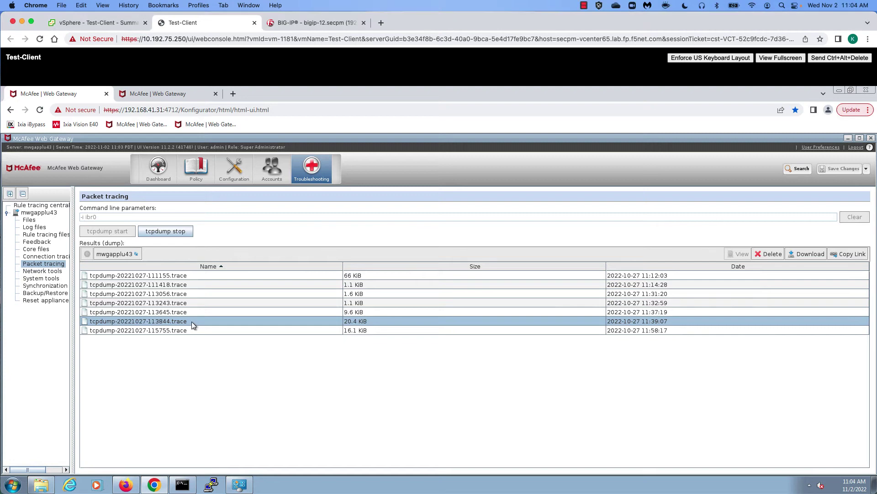
{"action": "left_click", "coordinate": [808, 254]}
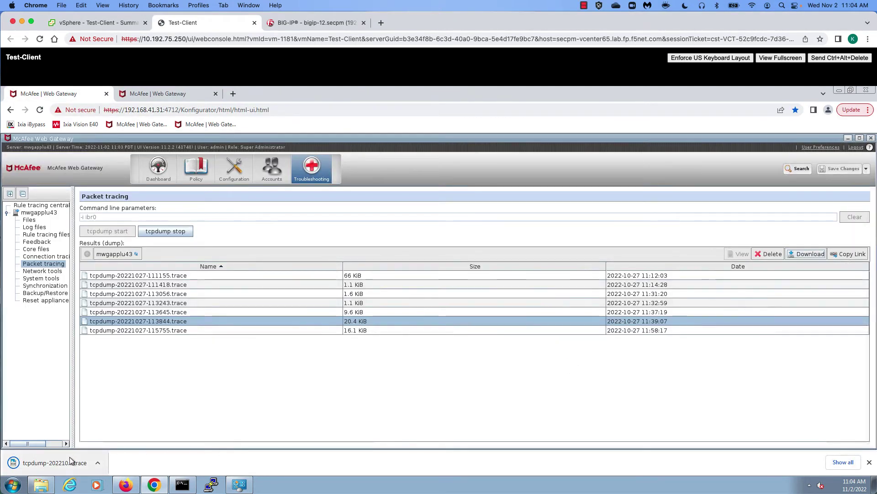
{"action": "left_click", "coordinate": [70, 461]}
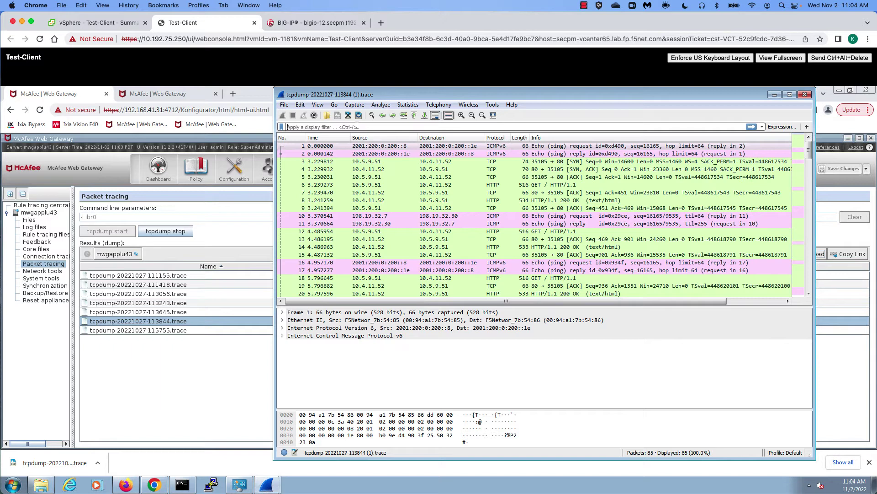
Step: Filter the capture to http packets and expand the Hypertext Transfer Protocol details of the first GET request
{"action": "type", "text": "http"}
{"action": "key", "text": "Return"}
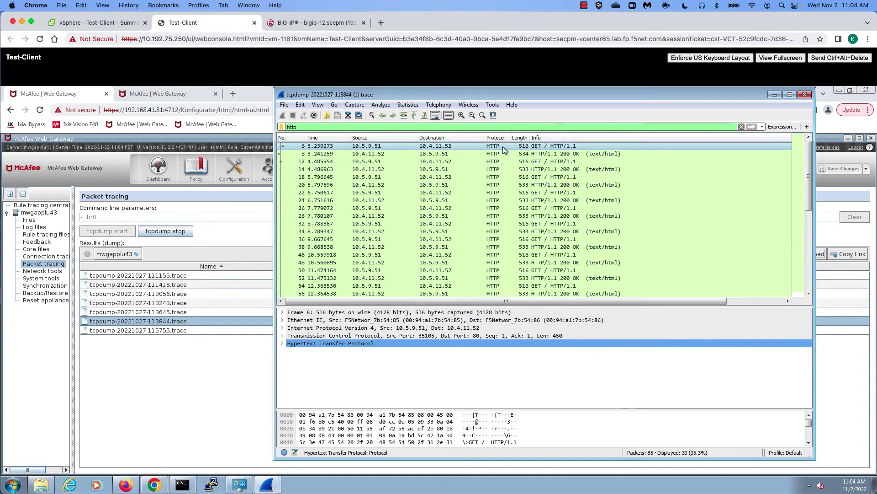
{"action": "left_click", "coordinate": [282, 343]}
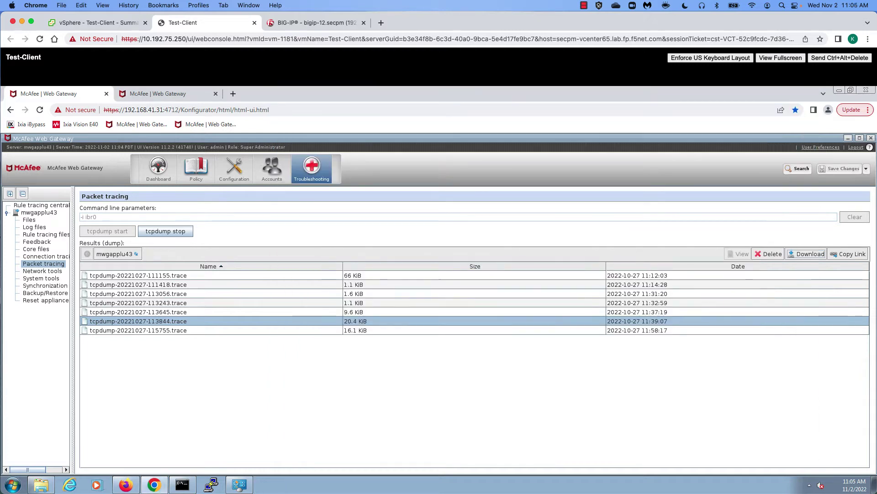
Step: Switch back to BIG-IP and set the ratio of the McafeeWebGateway service's MWG2_Egress/MWG2_Ingress entry to 65535
{"action": "left_click", "coordinate": [311, 23]}
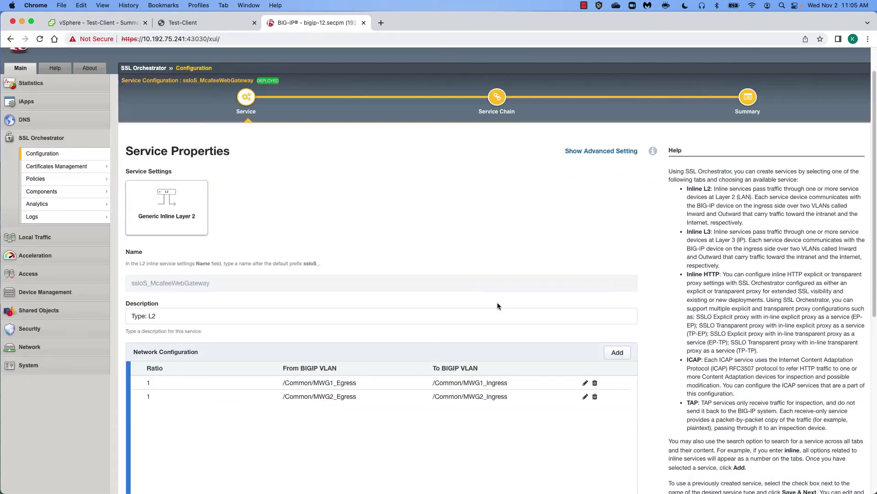
{"action": "scroll", "coordinate": [497, 303], "scroll_direction": "down", "scroll_amount": 4}
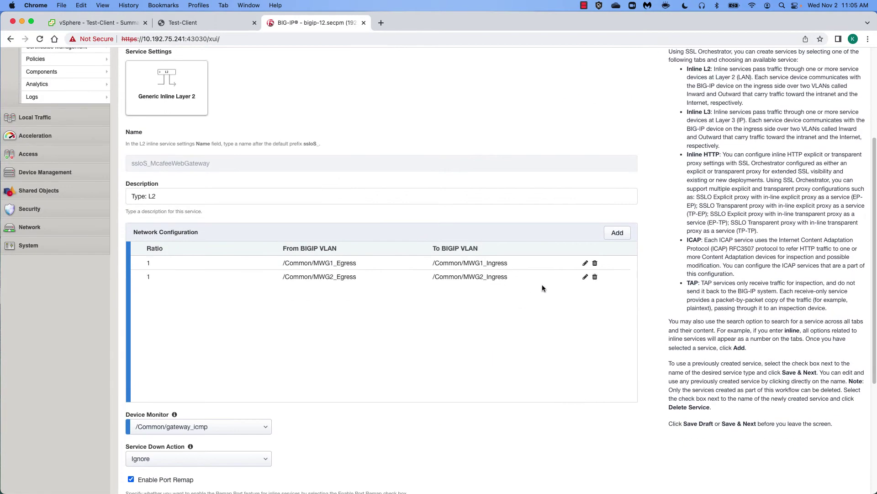
{"action": "left_click", "coordinate": [585, 278]}
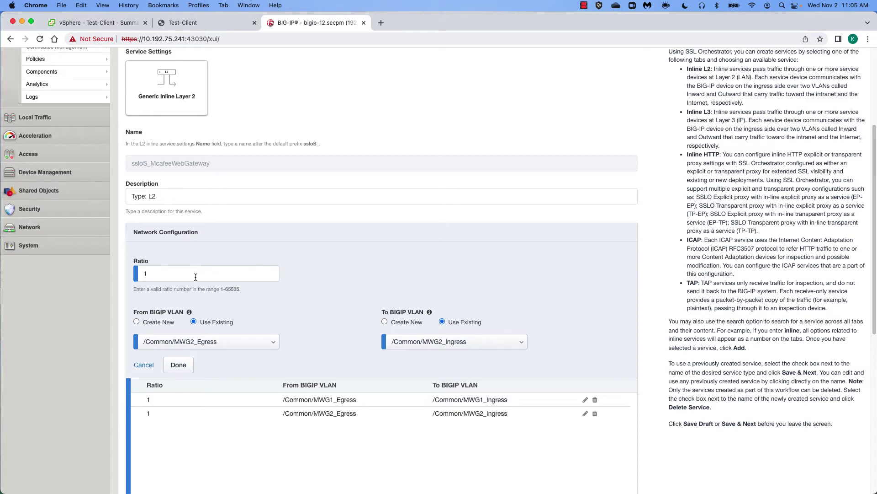
{"action": "left_click_drag", "start_coordinate": [196, 275], "coordinate": [137, 273]}
{"action": "type", "text": "6553"}
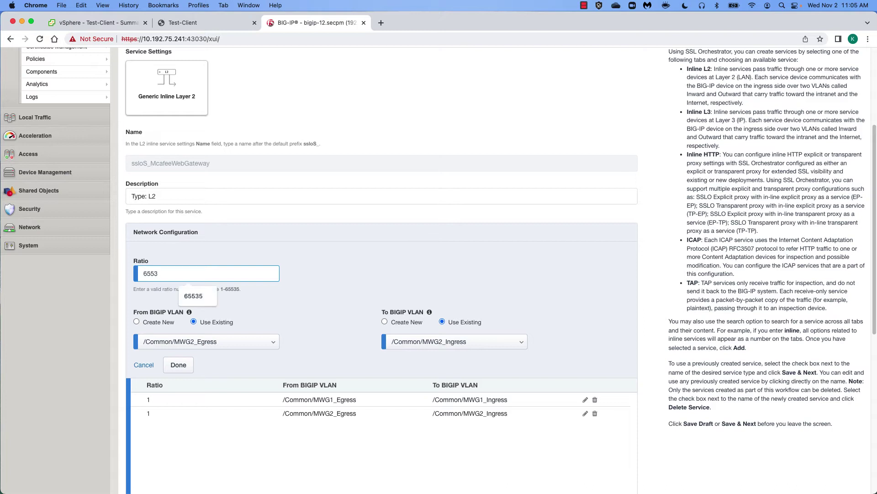
{"action": "type", "text": "5"}
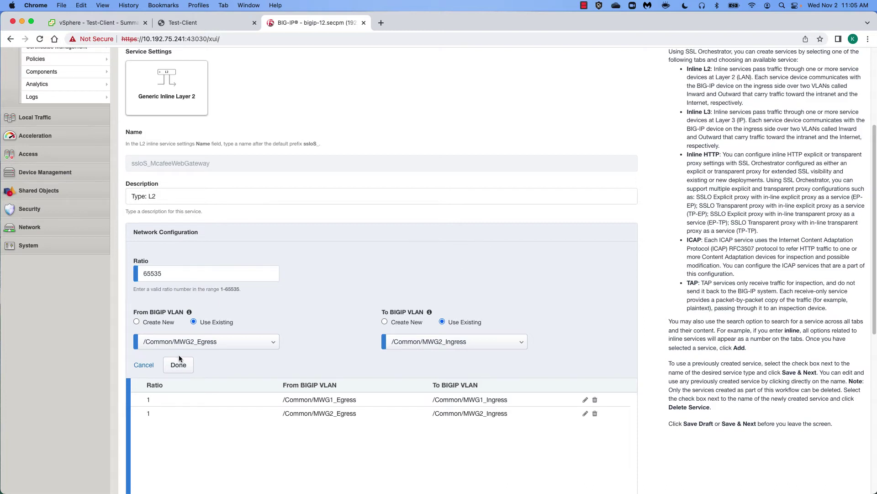
{"action": "left_click", "coordinate": [179, 364]}
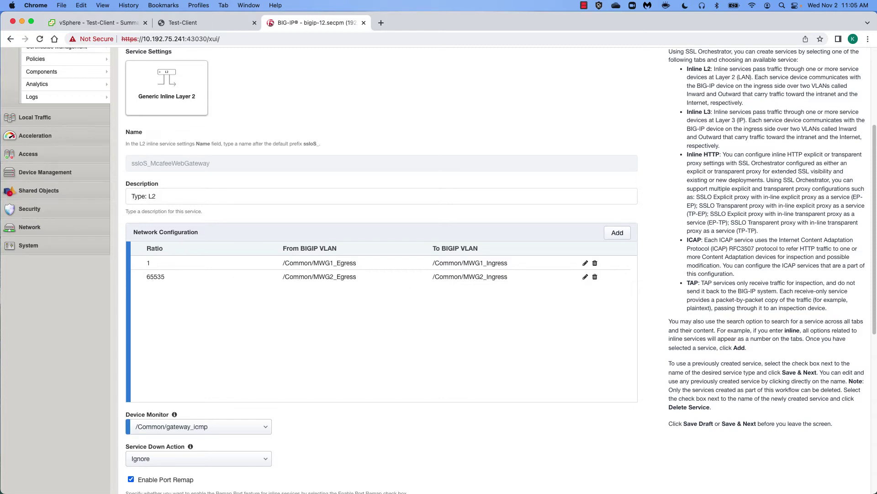
Step: Save the McafeeWebGateway service despite its service chain reference, and deploy the pending changes
{"action": "scroll", "coordinate": [347, 443], "scroll_direction": "down", "scroll_amount": 6}
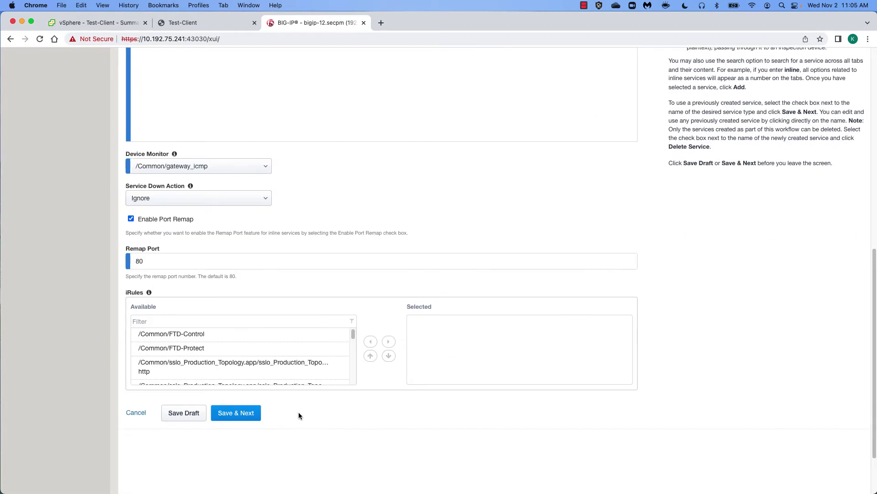
{"action": "left_click", "coordinate": [239, 413]}
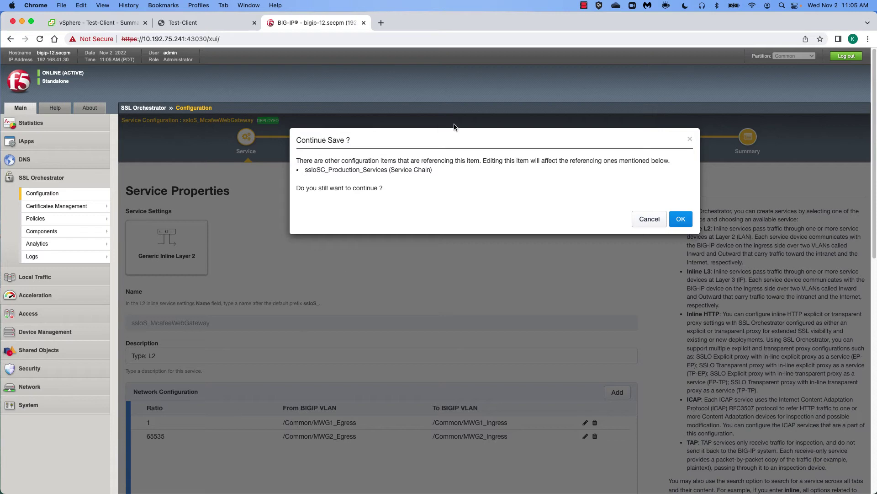
{"action": "left_click", "coordinate": [684, 222]}
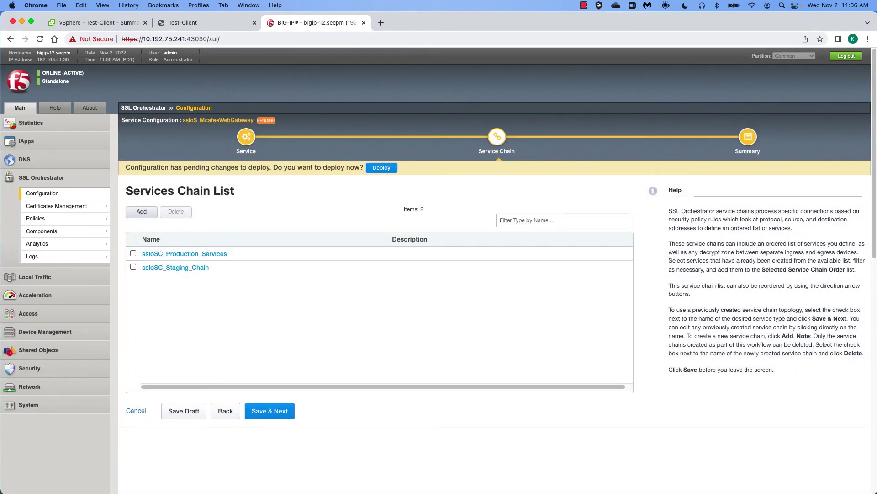
{"action": "left_click", "coordinate": [380, 168]}
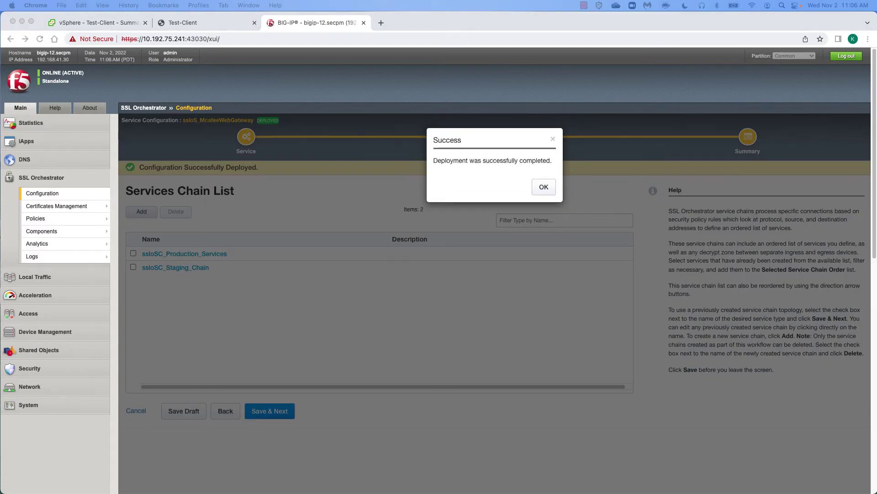
{"action": "left_click", "coordinate": [542, 187]}
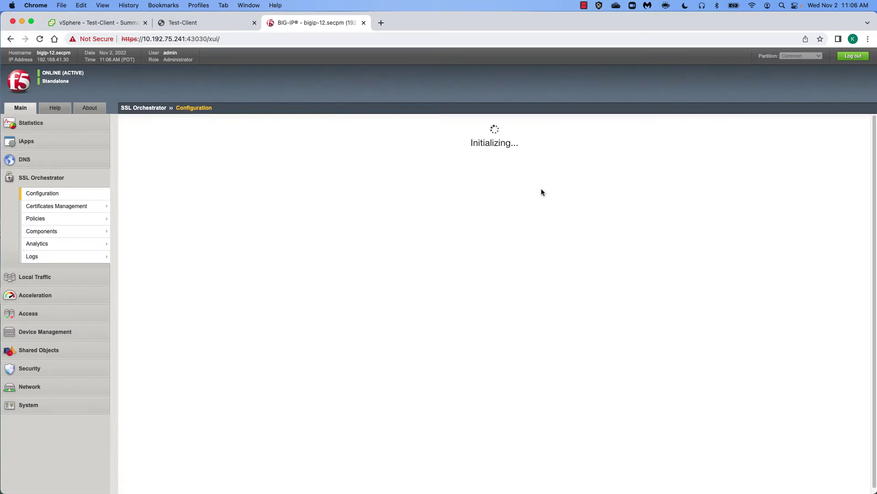
Step: Return to McAfee Web Gateway on the Test-Client, stop the running tcpdump and download tcpdump-20221027-111418.trace
{"action": "left_click", "coordinate": [210, 22]}
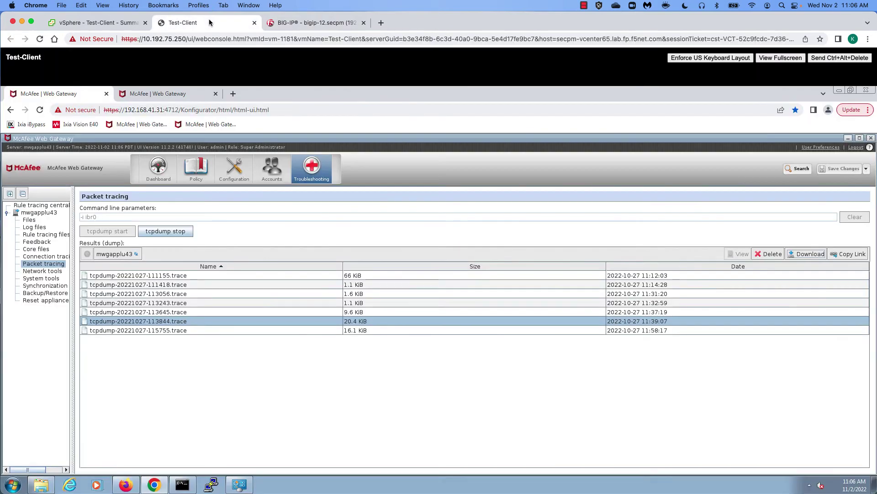
{"action": "left_click", "coordinate": [166, 231]}
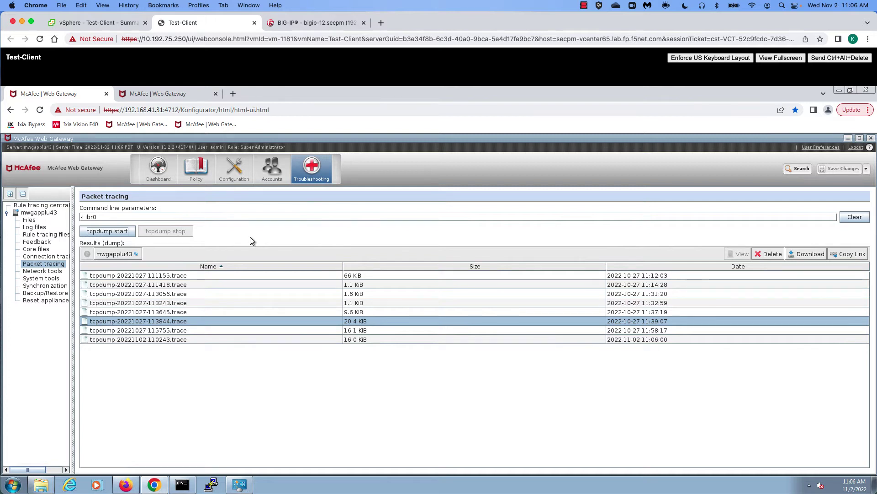
{"action": "left_click", "coordinate": [110, 285]}
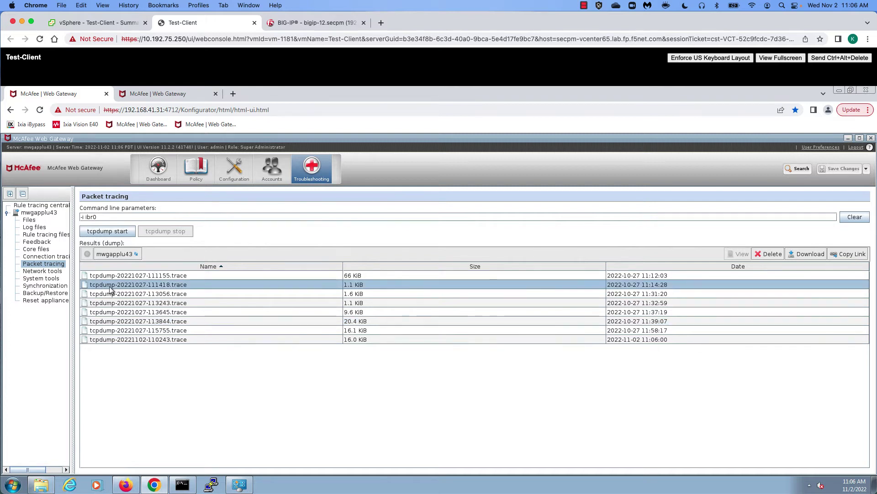
{"action": "left_click", "coordinate": [809, 253]}
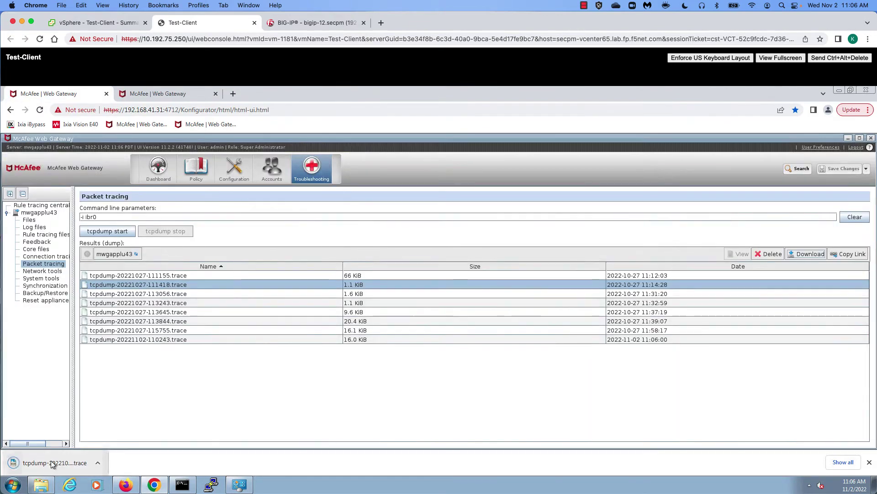
Step: Open the downloaded tcpdump-20221027-111418.trace in Wireshark, examine which packets it contains, and close it
{"action": "right_click", "coordinate": [51, 460]}
{"action": "left_click", "coordinate": [51, 460]}
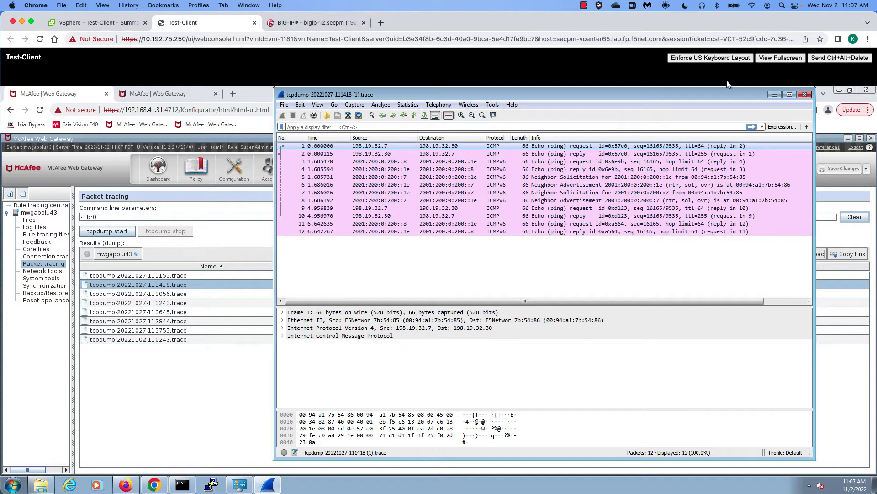
{"action": "left_click", "coordinate": [805, 94]}
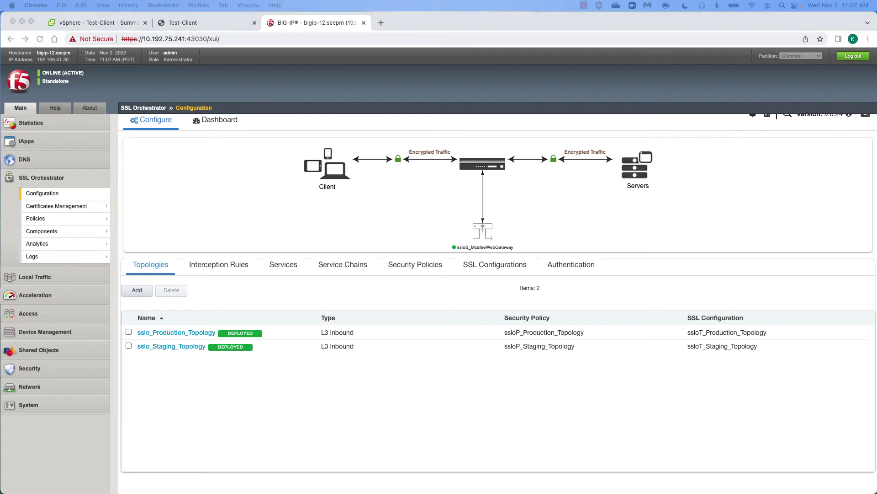
Step: In BIG-IP, edit the ssloS_McafeeWebGateway service and delete its MWG1_Egress/MWG1_Ingress network configuration entry
{"action": "left_click", "coordinate": [271, 292]}
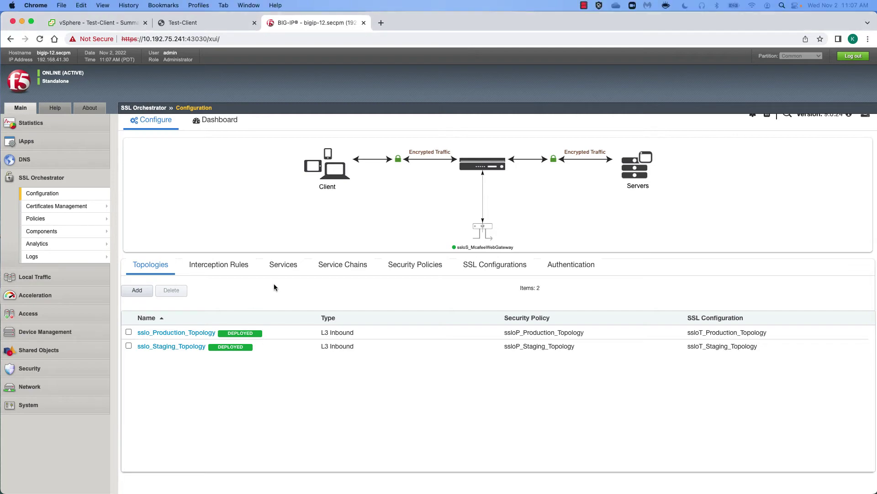
{"action": "left_click", "coordinate": [277, 267]}
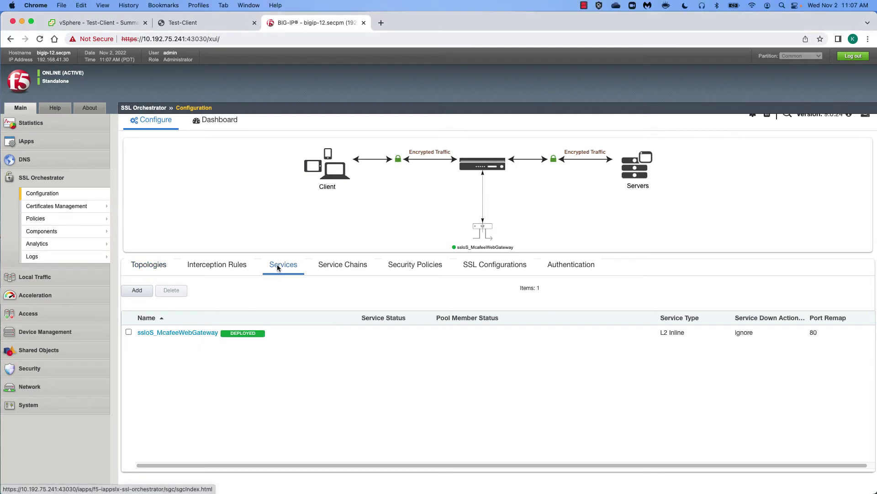
{"action": "left_click", "coordinate": [178, 333]}
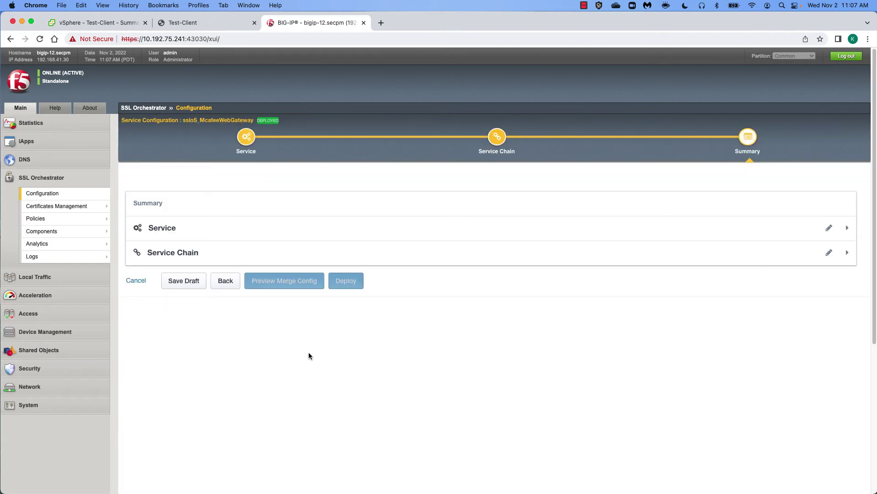
{"action": "left_click", "coordinate": [829, 228]}
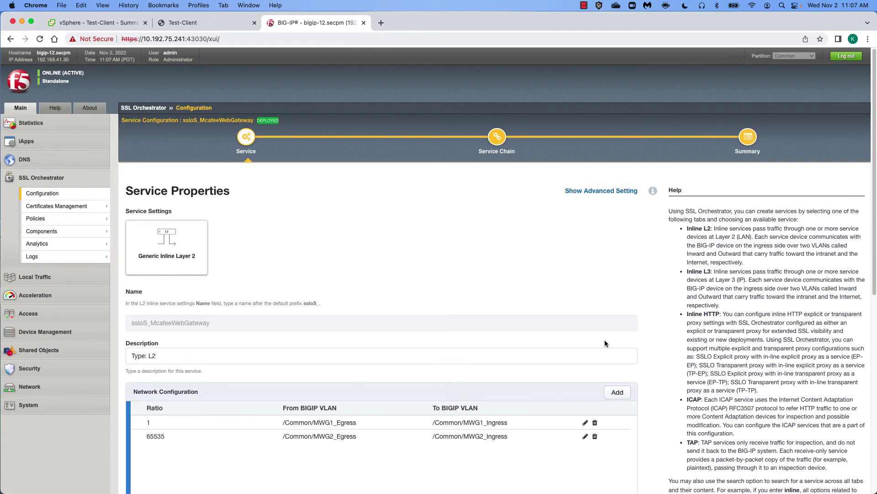
{"action": "scroll", "coordinate": [588, 322], "scroll_direction": "down", "scroll_amount": 5}
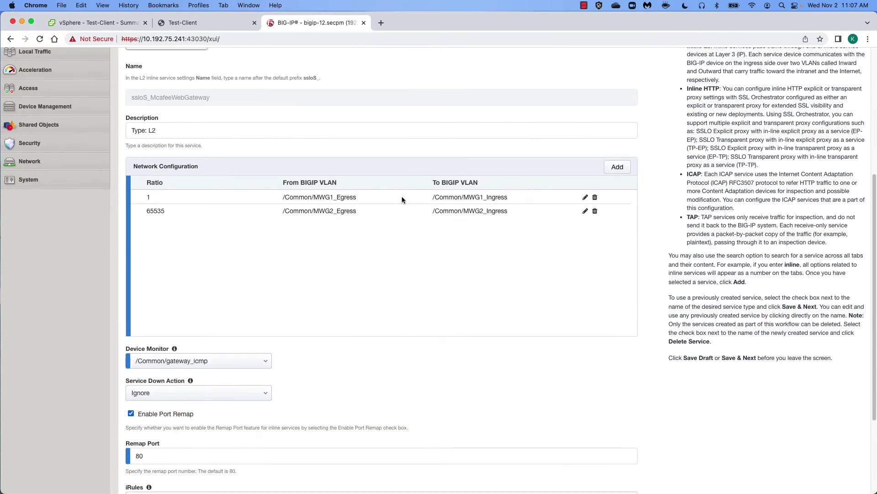
{"action": "left_click", "coordinate": [595, 198]}
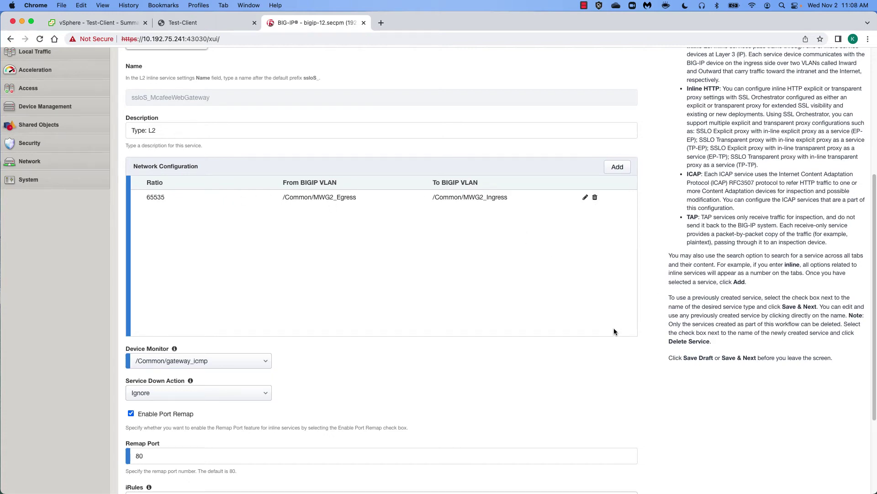
Step: Save the edited ssloS_McafeeWebGateway service despite its Production_Services chain reference, keep the service chains as they are, and deploy the configuration
{"action": "scroll", "coordinate": [614, 327], "scroll_direction": "down", "scroll_amount": 5}
{"action": "left_click", "coordinate": [231, 484]}
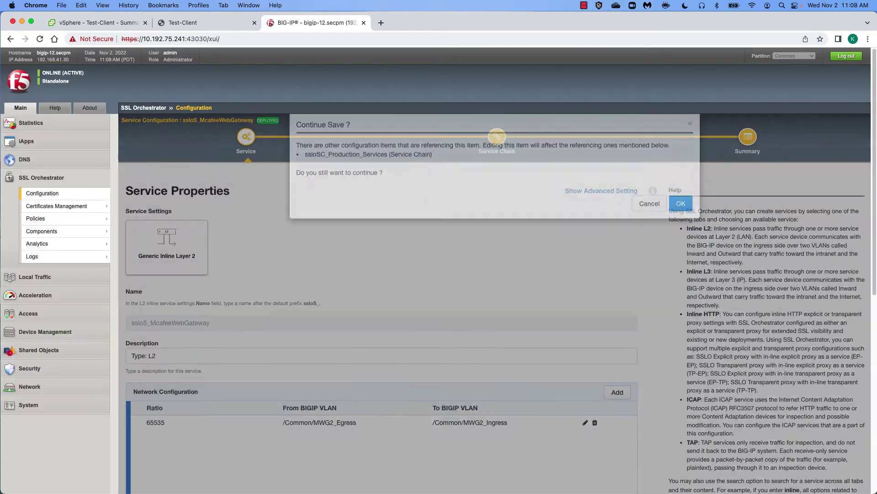
{"action": "left_click", "coordinate": [681, 222]}
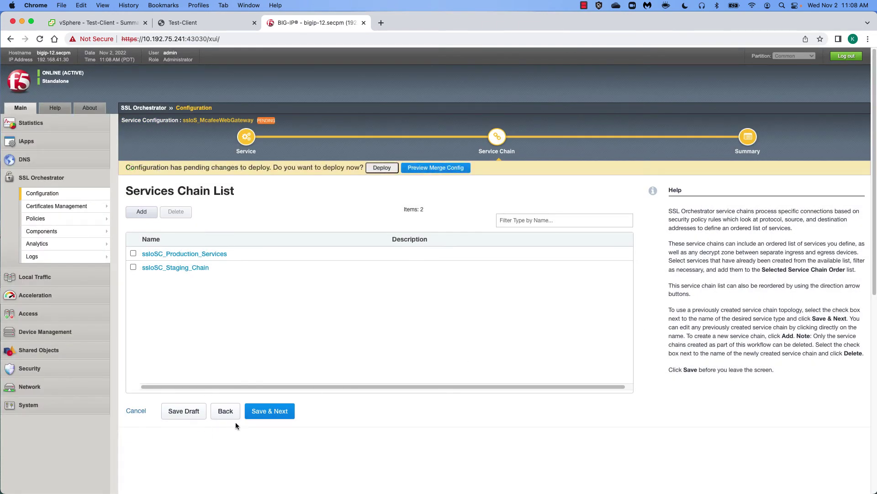
{"action": "left_click", "coordinate": [271, 413]}
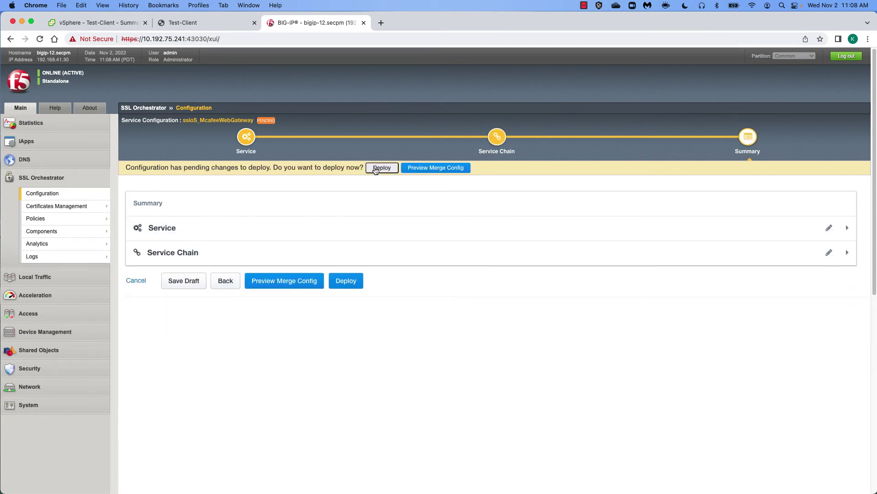
{"action": "left_click", "coordinate": [377, 170]}
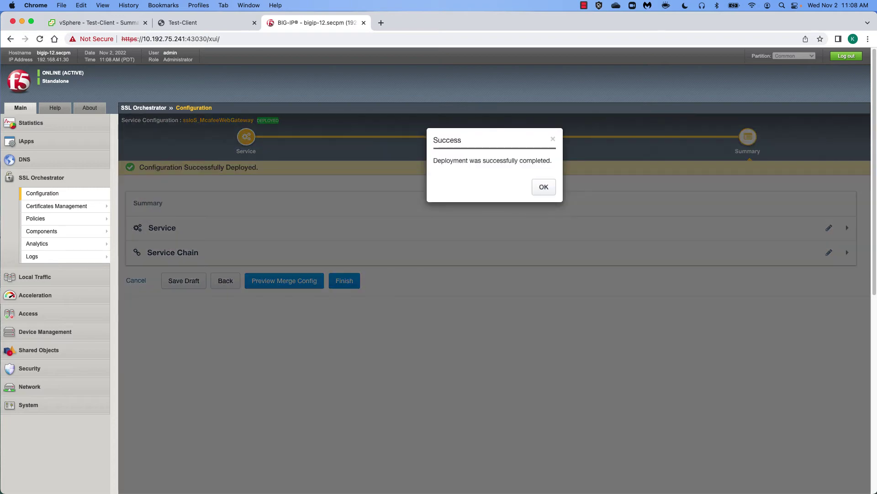
{"action": "left_click", "coordinate": [544, 187]}
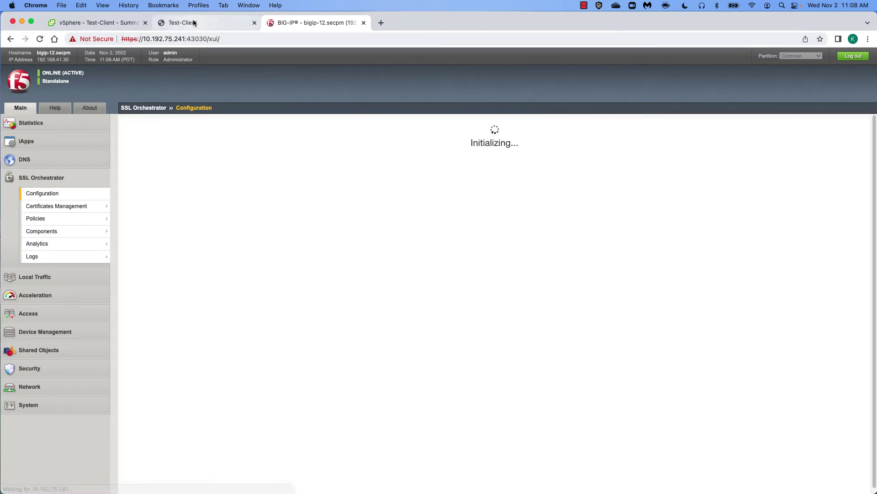
Step: Open the services of sslo_Staging_Topology in BIG-IP for editing and add a Generic Inline Layer 2 service
{"action": "left_click", "coordinate": [193, 23]}
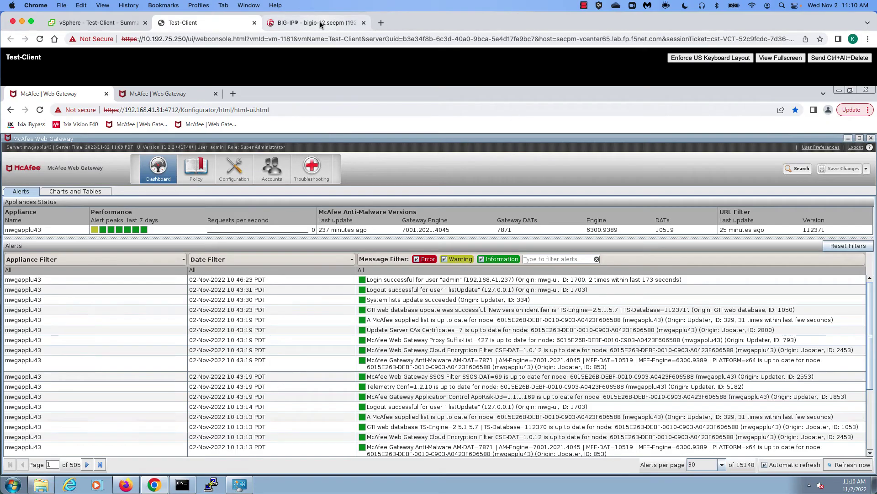
{"action": "left_click", "coordinate": [319, 22]}
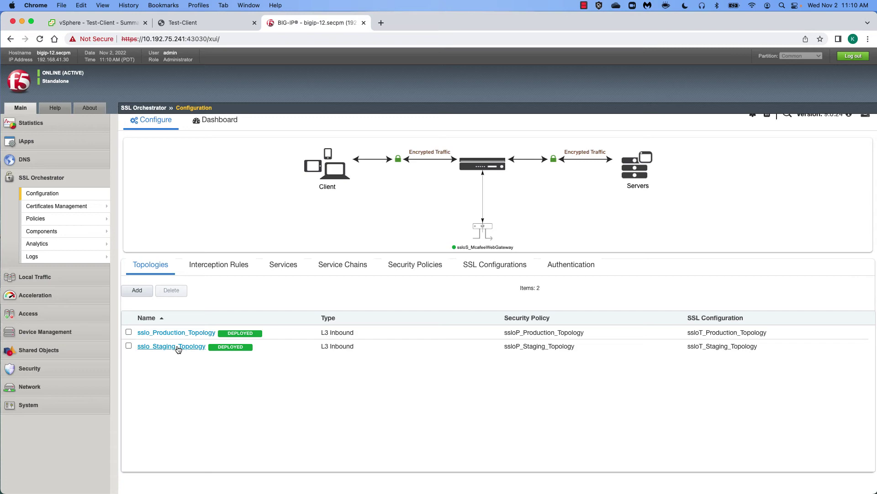
{"action": "left_click", "coordinate": [178, 347]}
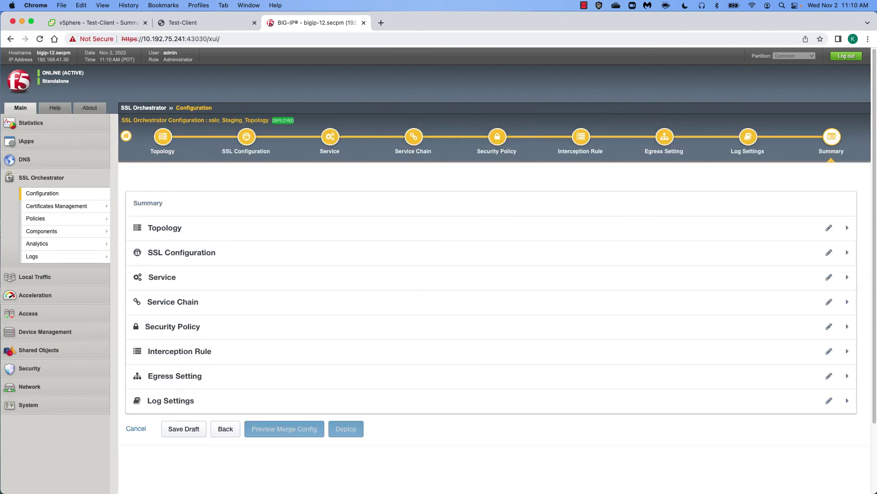
{"action": "left_click", "coordinate": [829, 277]}
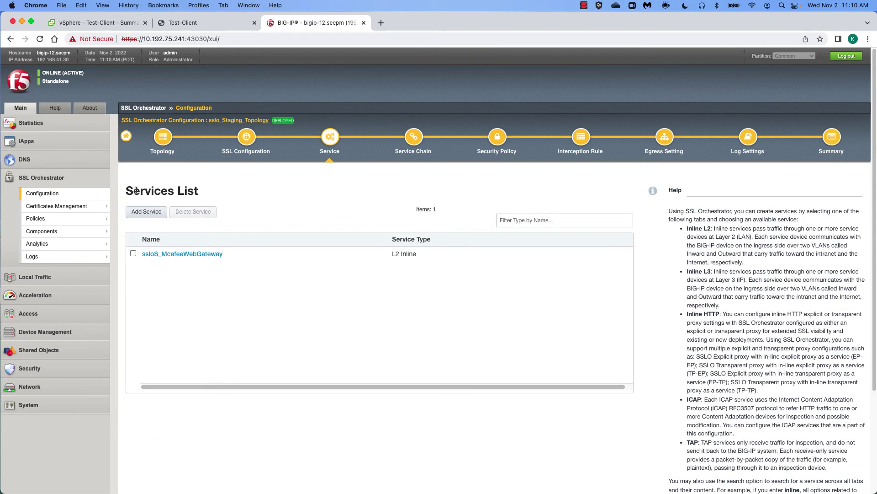
{"action": "left_click", "coordinate": [145, 212]}
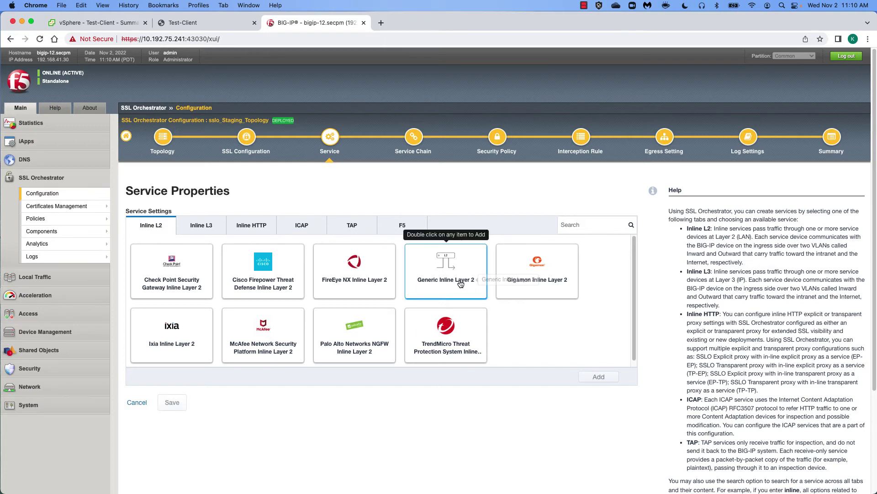
{"action": "double_click", "coordinate": [461, 283]}
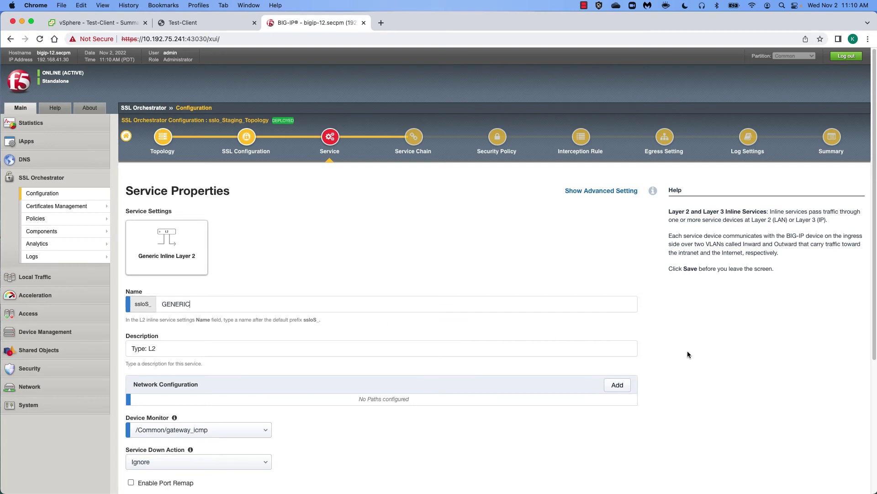
Step: Add a network configuration path to the GENERIC service from /Common/MWG1_Egress to /Common/MWG1_Ingress using existing VLANs
{"action": "scroll", "coordinate": [687, 350], "scroll_direction": "down", "scroll_amount": 3}
{"action": "left_click", "coordinate": [617, 329]}
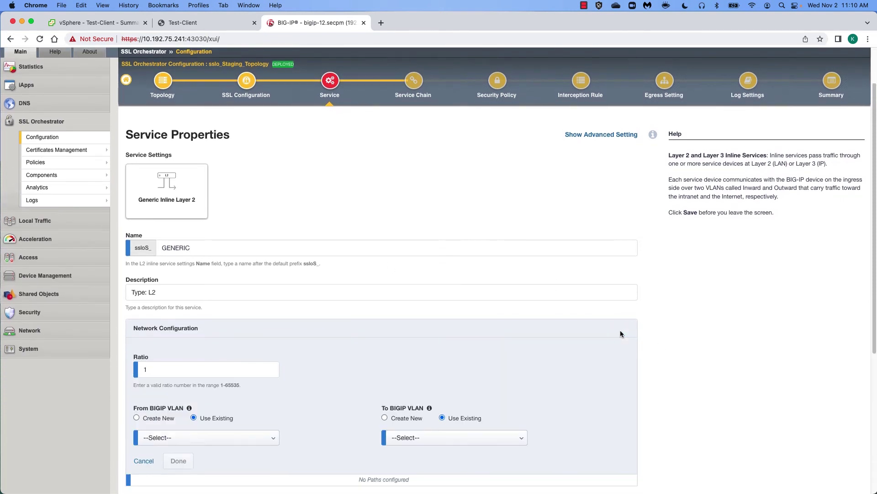
{"action": "scroll", "coordinate": [687, 343], "scroll_direction": "down", "scroll_amount": 3}
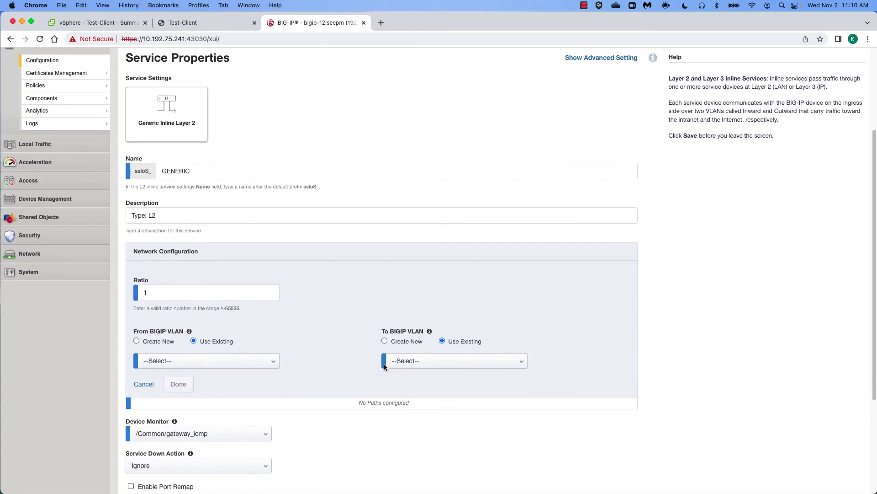
{"action": "left_click", "coordinate": [270, 364]}
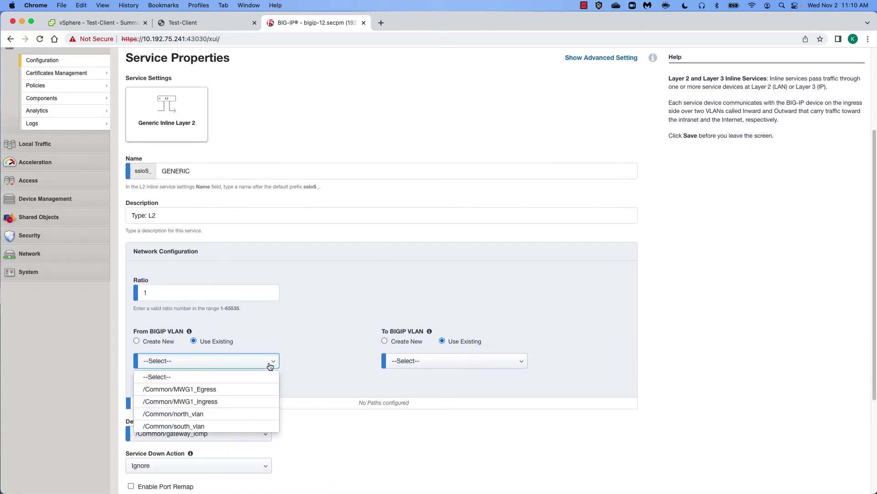
{"action": "left_click", "coordinate": [239, 389]}
{"action": "left_click", "coordinate": [443, 362]}
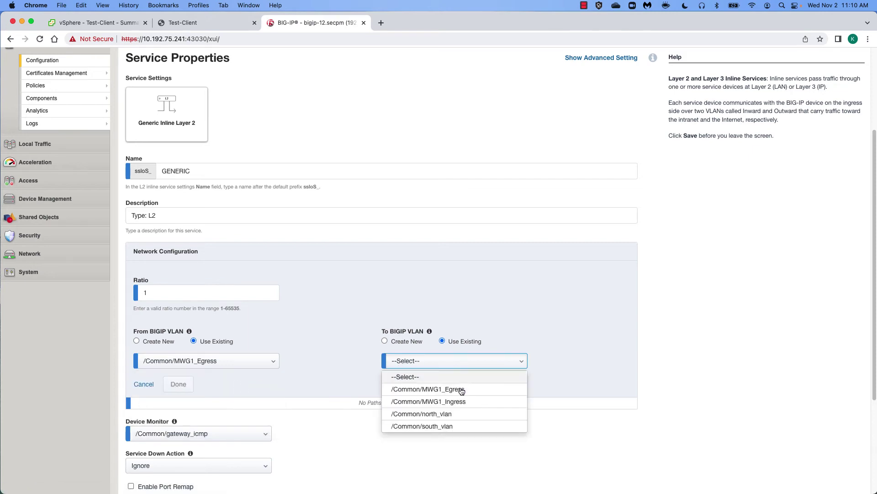
{"action": "left_click", "coordinate": [455, 400]}
{"action": "left_click", "coordinate": [178, 384]}
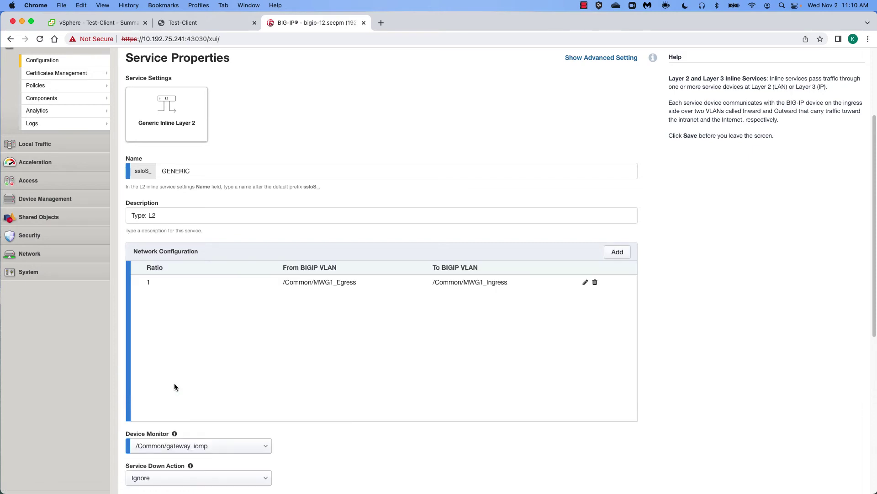
Step: Enable port remap on the GENERIC service, save it, and proceed to the staging topology's service chains
{"action": "scroll", "coordinate": [617, 352], "scroll_direction": "down", "scroll_amount": 6}
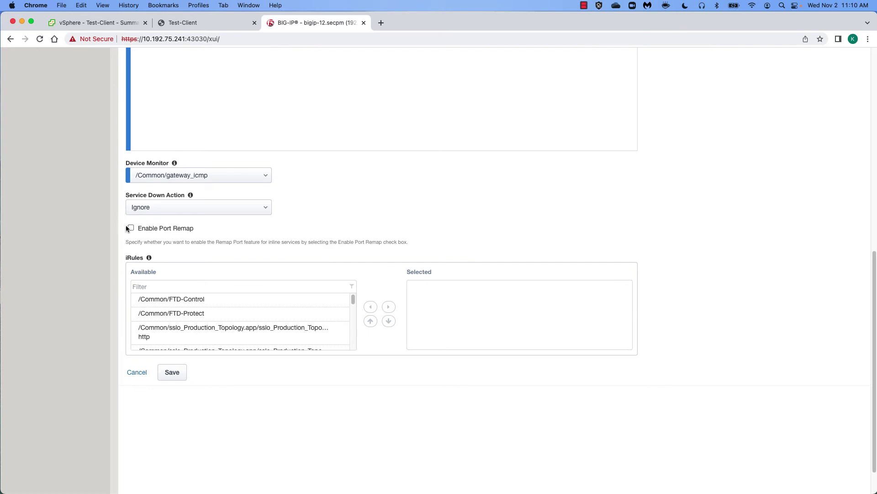
{"action": "left_click", "coordinate": [130, 228]}
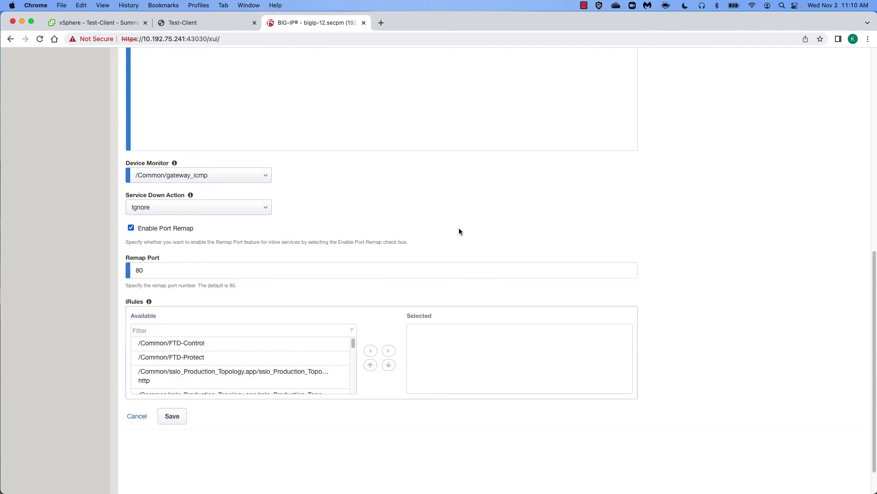
{"action": "left_click", "coordinate": [173, 416]}
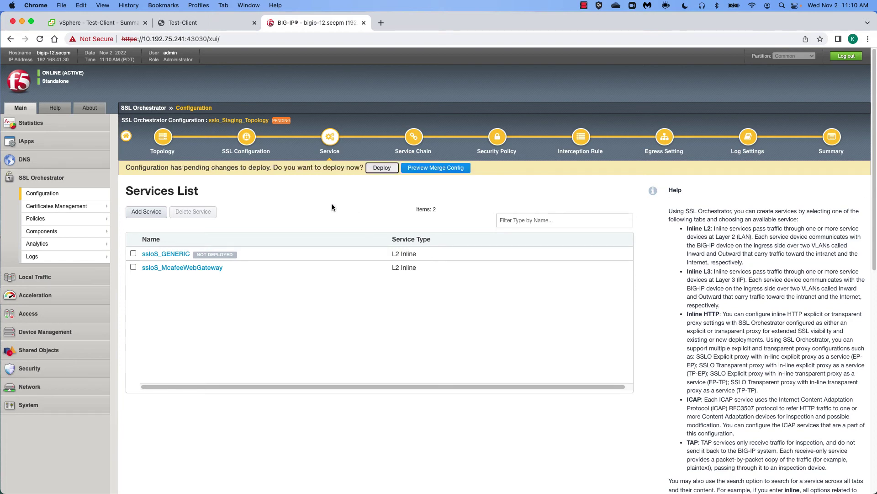
{"action": "scroll", "coordinate": [410, 373], "scroll_direction": "down", "scroll_amount": 5}
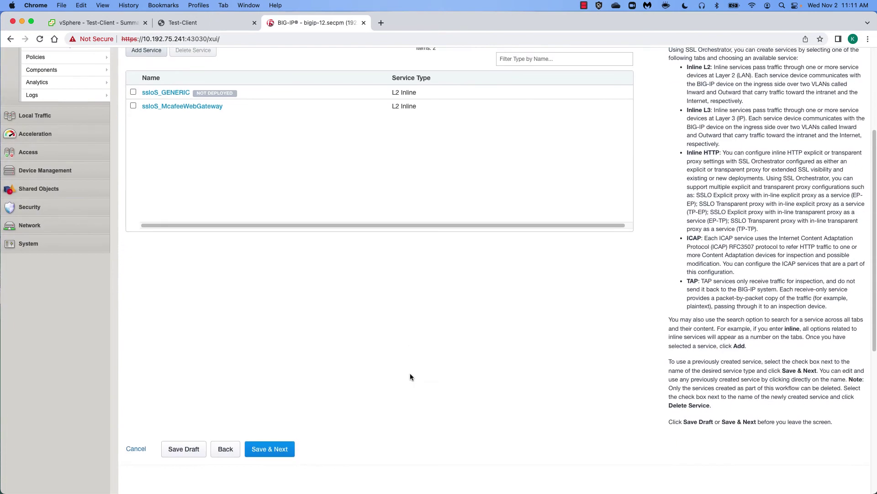
{"action": "left_click", "coordinate": [271, 450]}
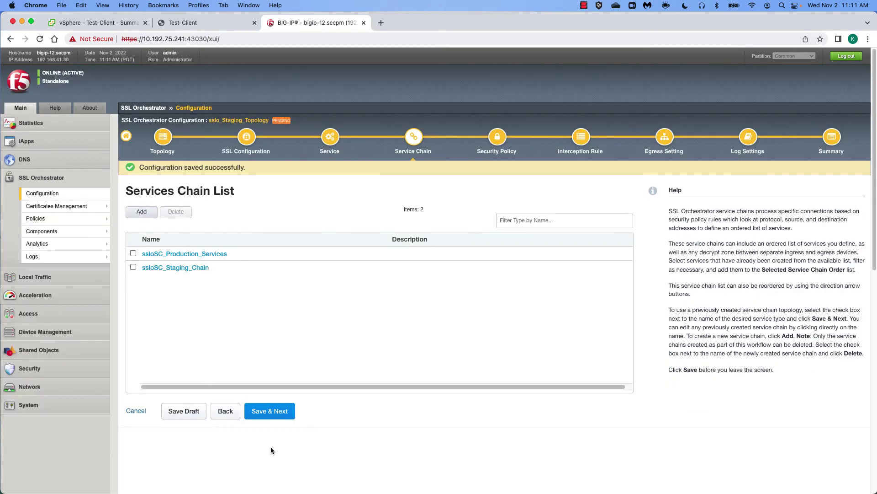
Step: Add ssloS_GENERIC to the ssloSC_Staging_Chain service chain, save it despite the security policy reference, and deploy the changes
{"action": "left_click", "coordinate": [178, 270]}
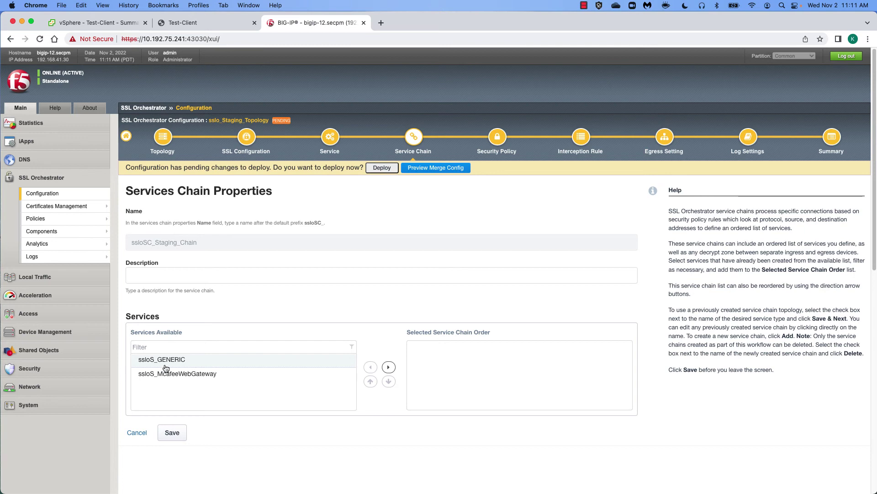
{"action": "left_click", "coordinate": [389, 367]}
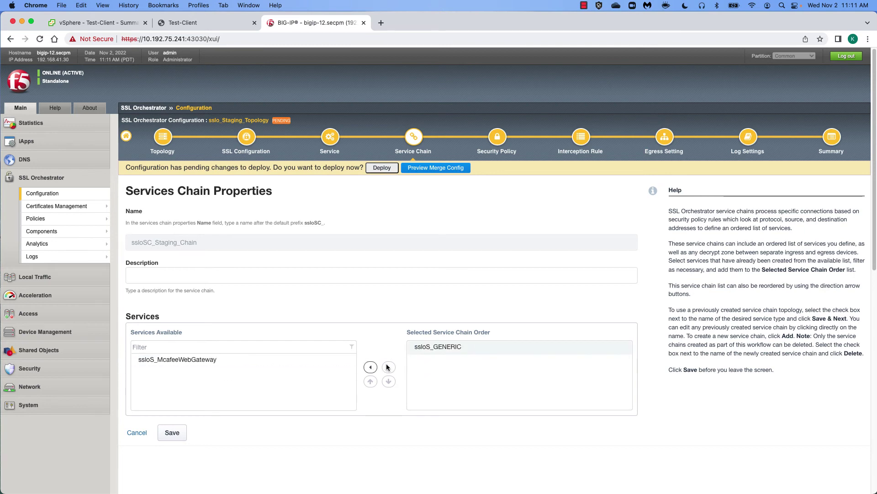
{"action": "left_click", "coordinate": [168, 435]}
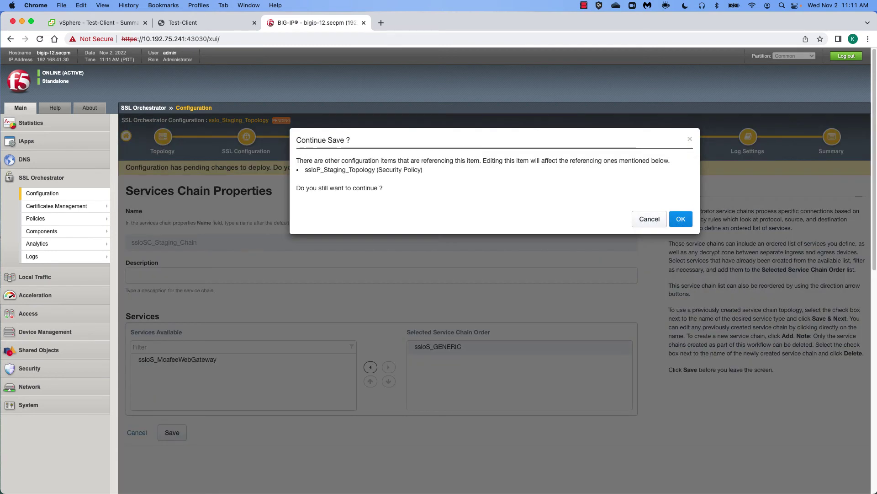
{"action": "left_click", "coordinate": [681, 219]}
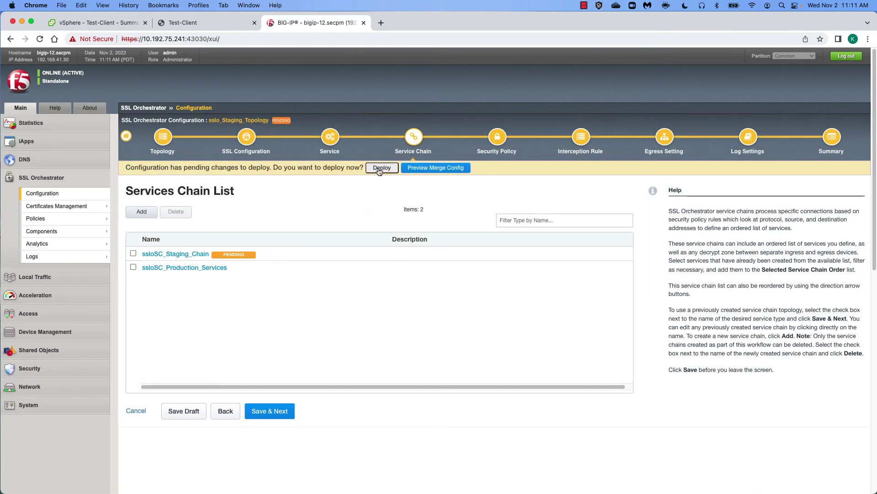
{"action": "left_click", "coordinate": [379, 169]}
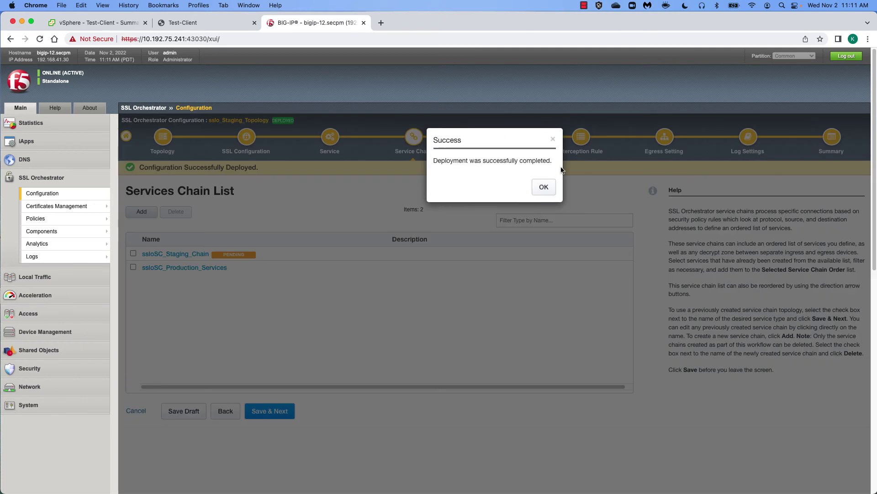
{"action": "left_click", "coordinate": [544, 187]}
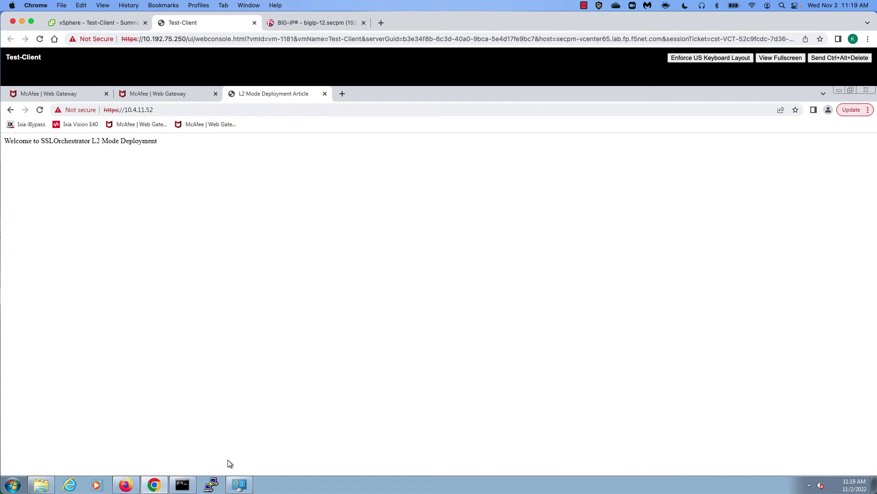
{"action": "left_click", "coordinate": [182, 485]}
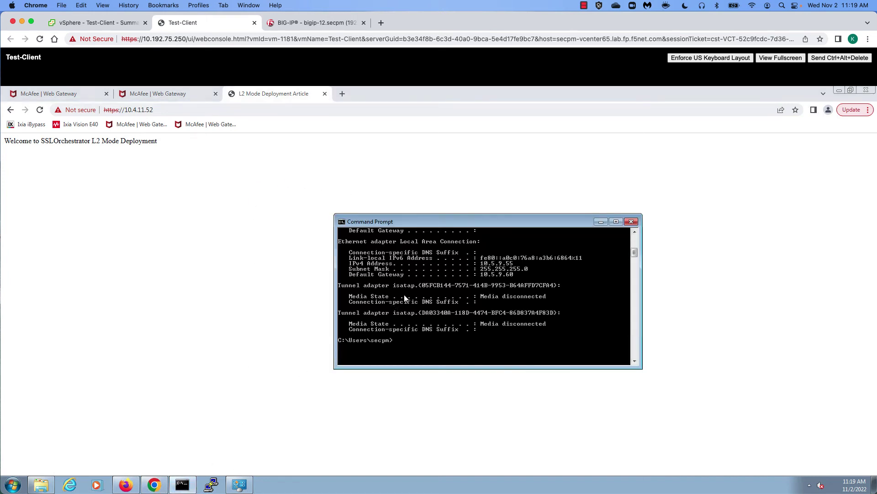
{"action": "left_click", "coordinate": [600, 222]}
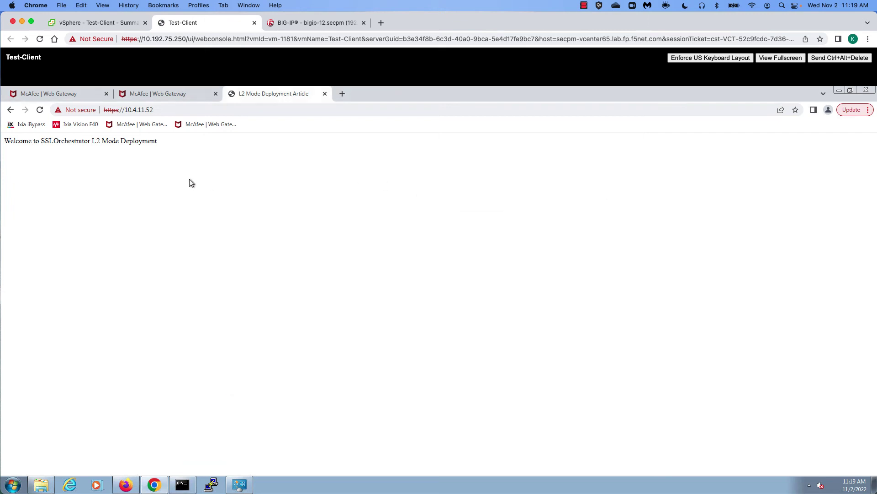
{"action": "left_click", "coordinate": [168, 110]}
{"action": "left_click", "coordinate": [169, 110]}
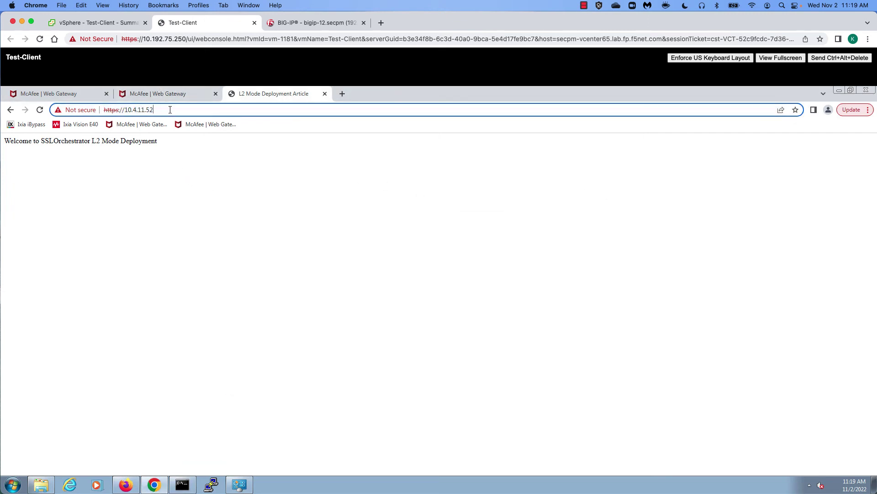
{"action": "left_click", "coordinate": [40, 112]}
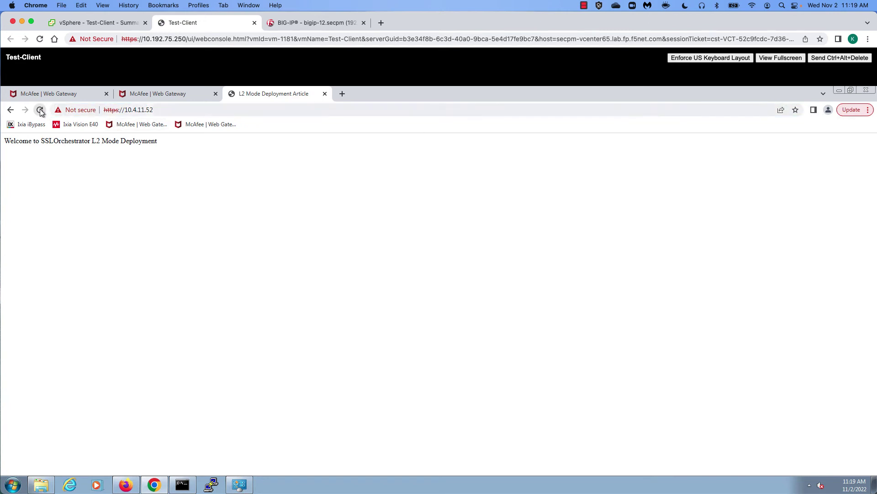
{"action": "left_click", "coordinate": [41, 112]}
{"action": "left_click", "coordinate": [41, 112]}
{"action": "left_click", "coordinate": [40, 111]}
{"action": "left_click", "coordinate": [40, 112]}
Step: View the certificate of the 10.4.11.52 site and examine its Issued To and Issued By common names
{"action": "left_click", "coordinate": [87, 109]}
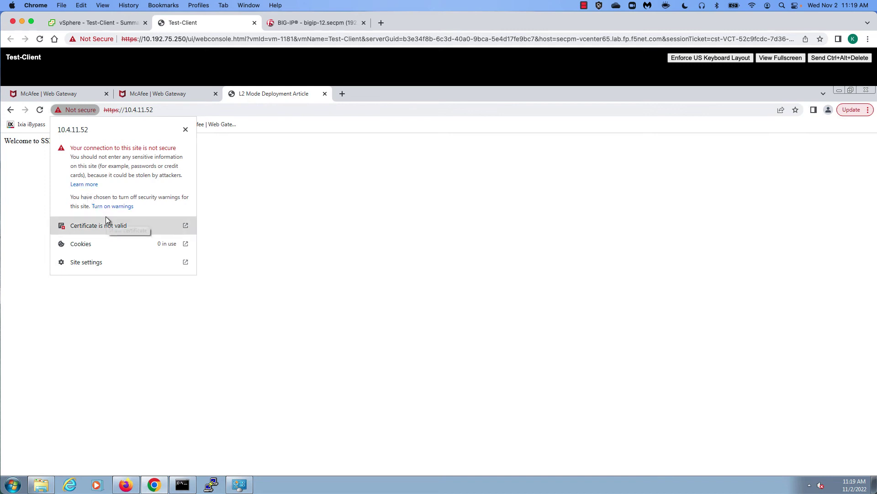
{"action": "left_click", "coordinate": [115, 227]}
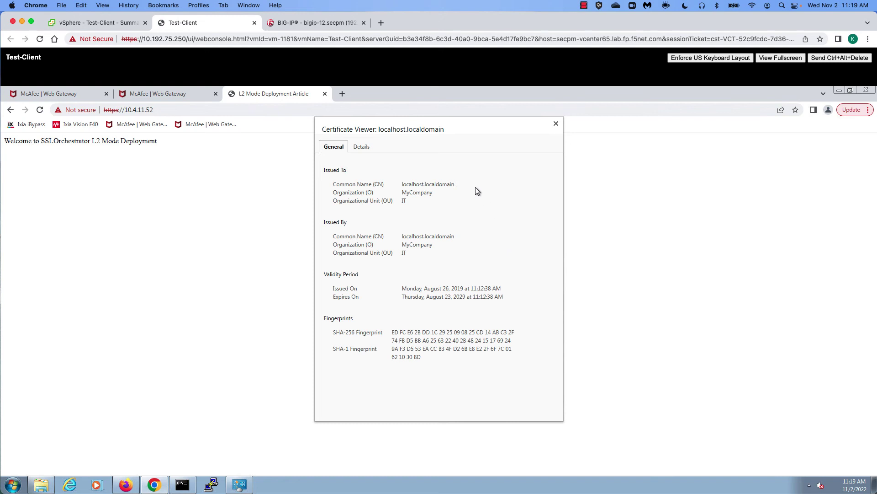
{"action": "double_click", "coordinate": [403, 184]}
{"action": "left_click", "coordinate": [422, 239]}
{"action": "left_click_drag", "start_coordinate": [406, 236], "coordinate": [369, 230]}
{"action": "left_click", "coordinate": [457, 220]}
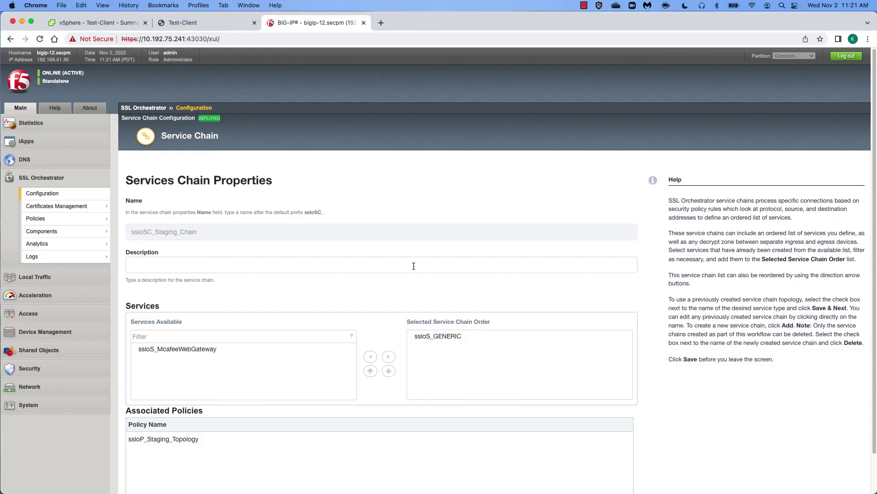
Step: Remove ssloS_GENERIC from the ssloSC_Staging_Chain service chain and save and deploy it despite the security policy reference
{"action": "left_click", "coordinate": [447, 336]}
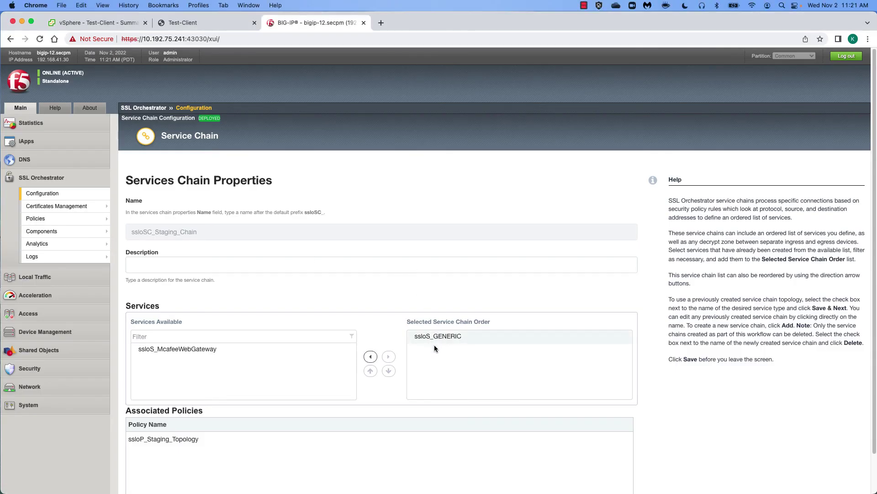
{"action": "left_click", "coordinate": [370, 357]}
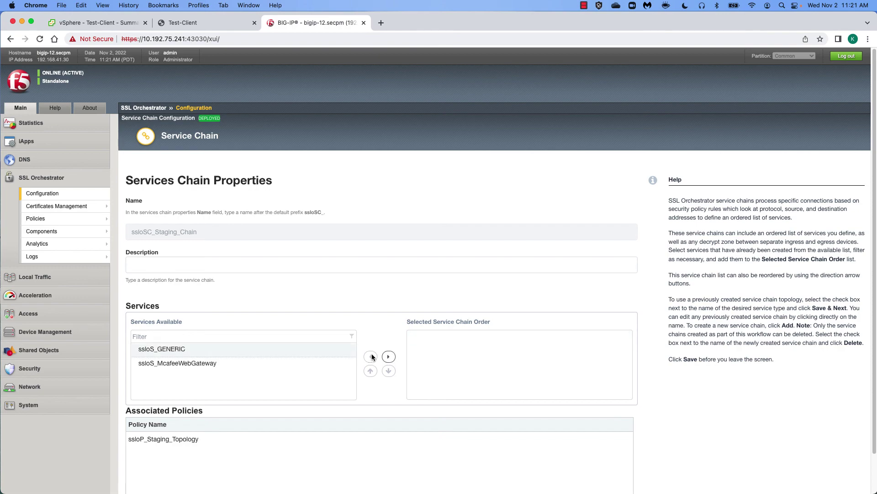
{"action": "scroll", "coordinate": [371, 357], "scroll_direction": "down", "scroll_amount": 2}
{"action": "left_click", "coordinate": [189, 480]}
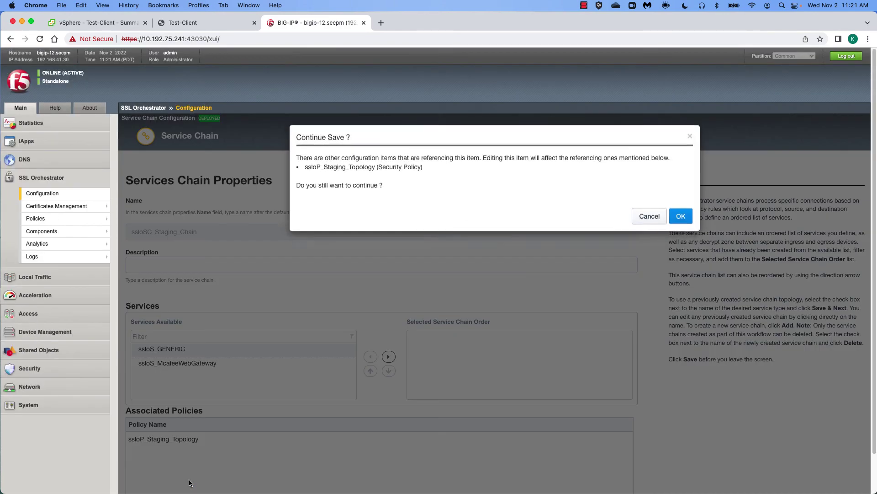
{"action": "left_click", "coordinate": [681, 220]}
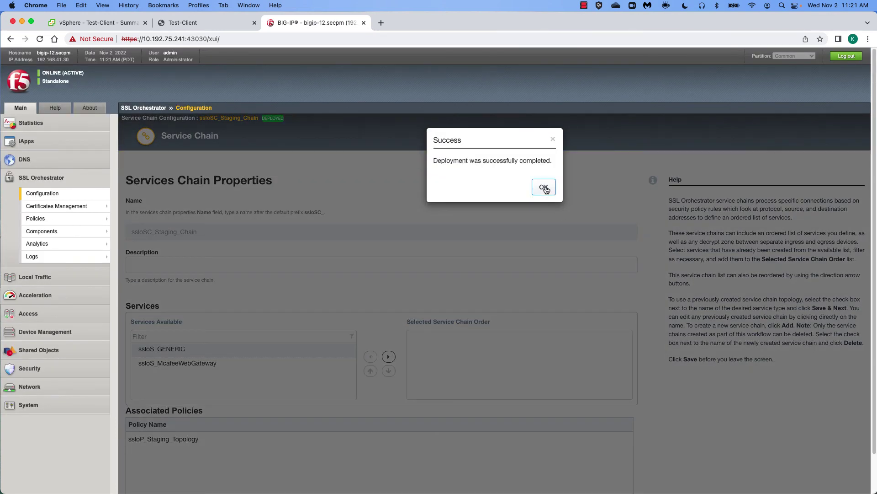
{"action": "left_click", "coordinate": [543, 186]}
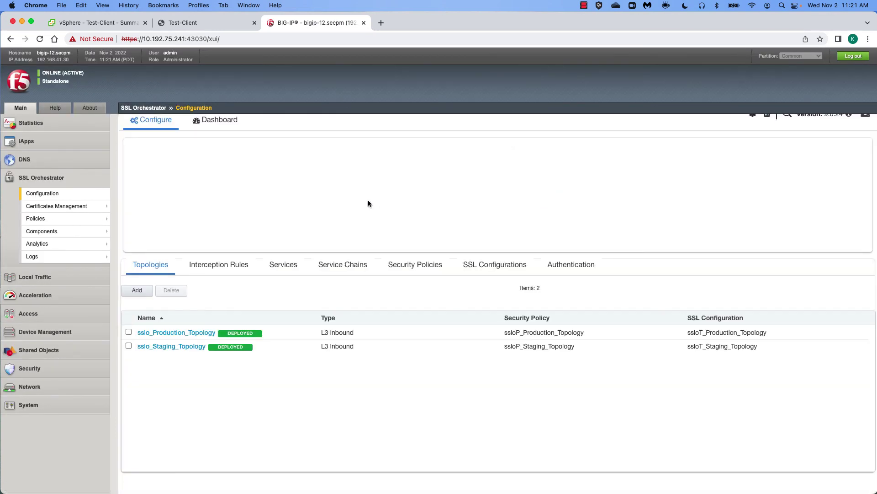
Step: Delete the ssloS_GENERIC service from the SSL Orchestrator services
{"action": "left_click", "coordinate": [280, 265]}
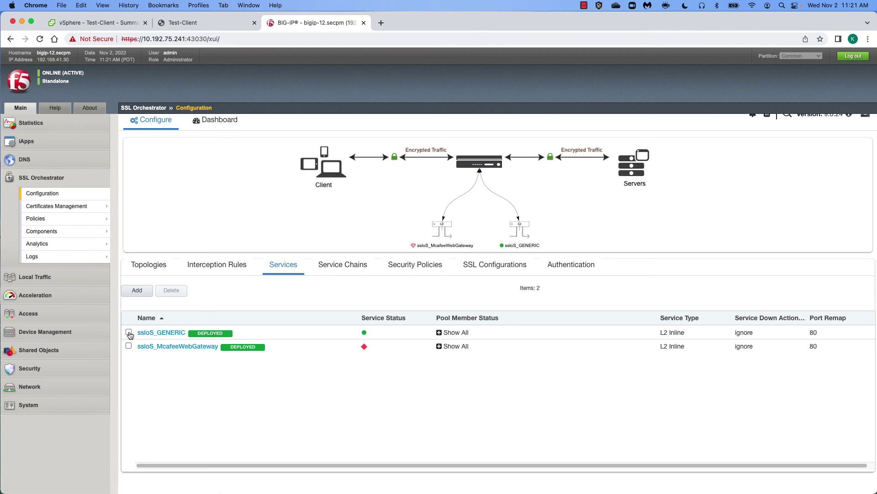
{"action": "left_click", "coordinate": [128, 332]}
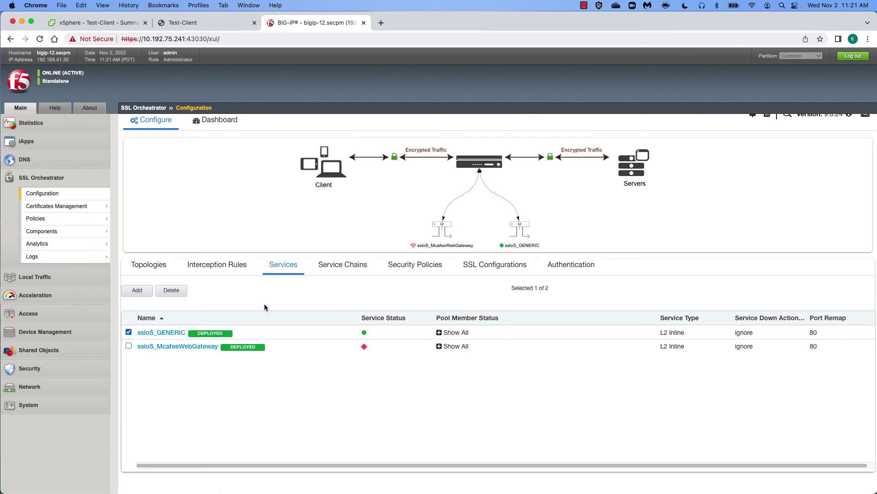
{"action": "left_click", "coordinate": [170, 291]}
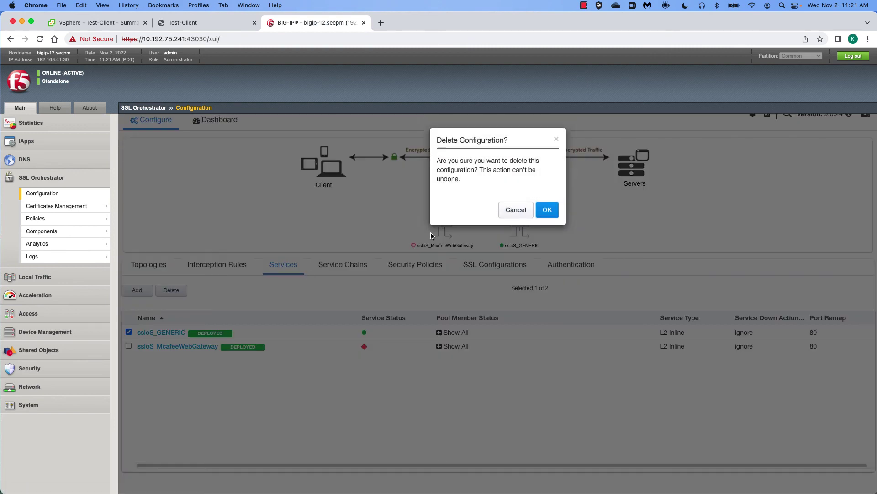
{"action": "left_click", "coordinate": [548, 214]}
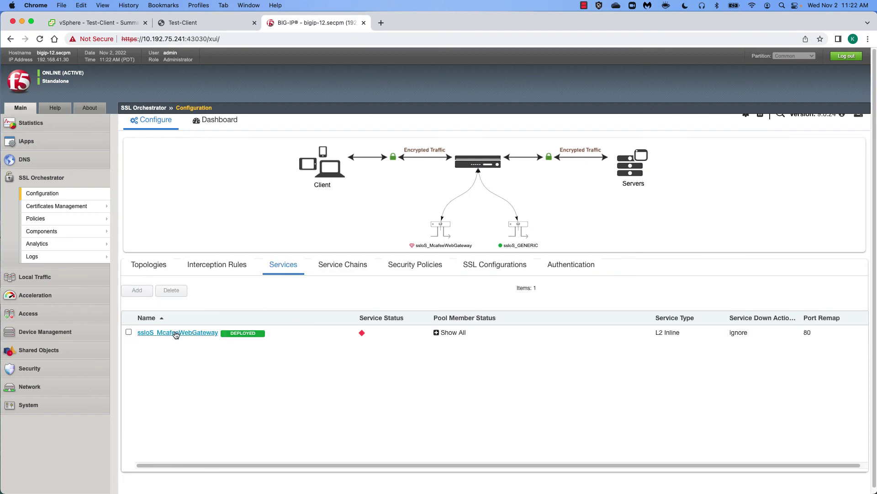
Step: Add a network configuration to ssloS_McafeeWebGateway from /Common/MWG1_Egress to /Common/MWG1_Ingress with a ratio of 65535
{"action": "left_click", "coordinate": [176, 333]}
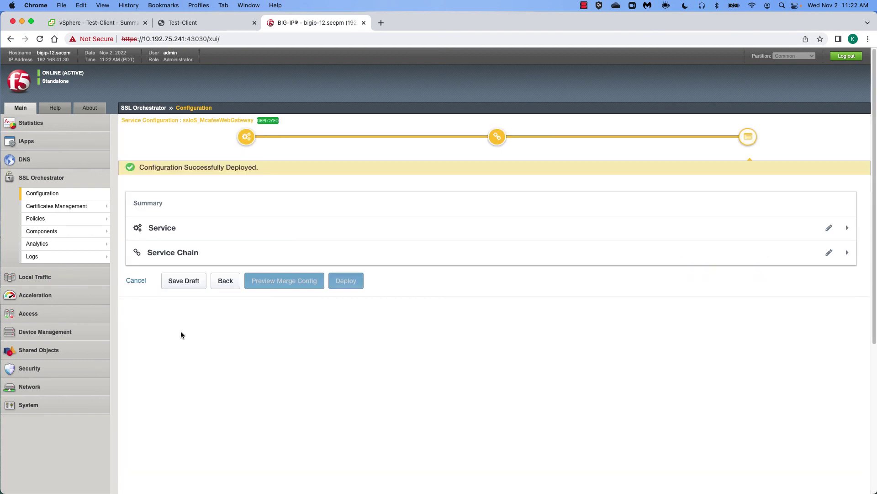
{"action": "left_click", "coordinate": [829, 227]}
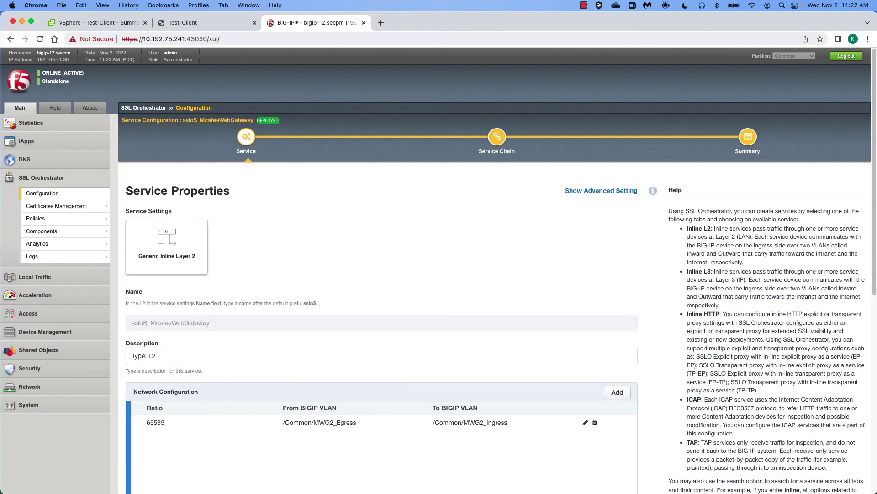
{"action": "left_click", "coordinate": [623, 392]}
{"action": "scroll", "coordinate": [623, 390], "scroll_direction": "down", "scroll_amount": 6}
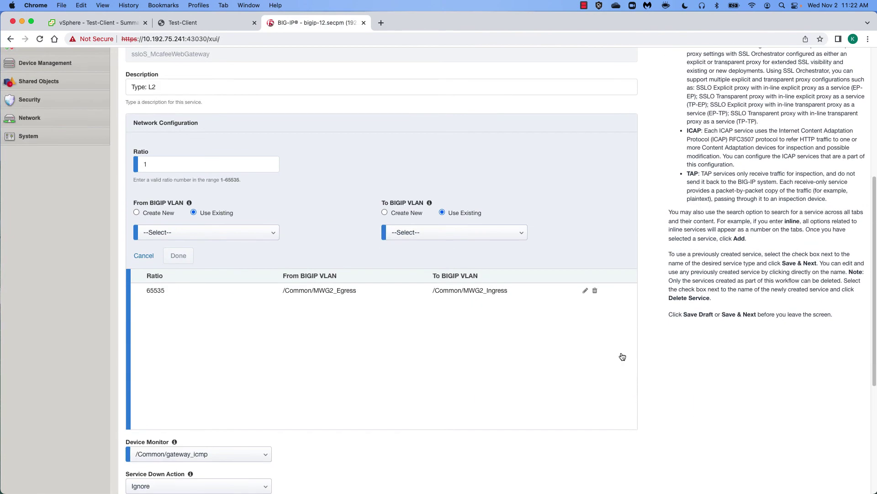
{"action": "left_click", "coordinate": [272, 234]}
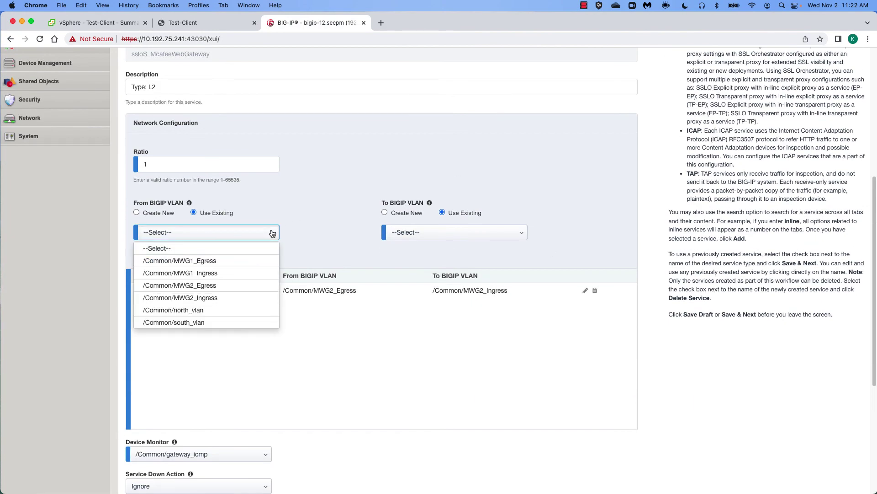
{"action": "left_click", "coordinate": [248, 259]}
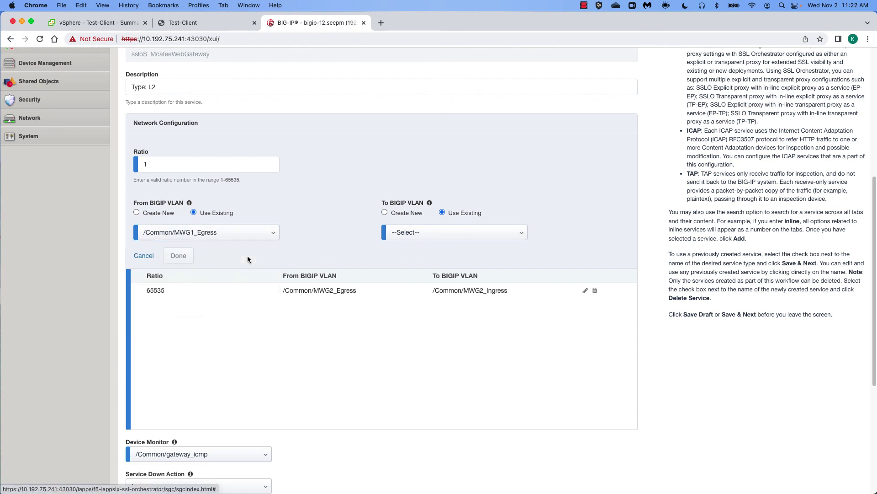
{"action": "left_click", "coordinate": [441, 236]}
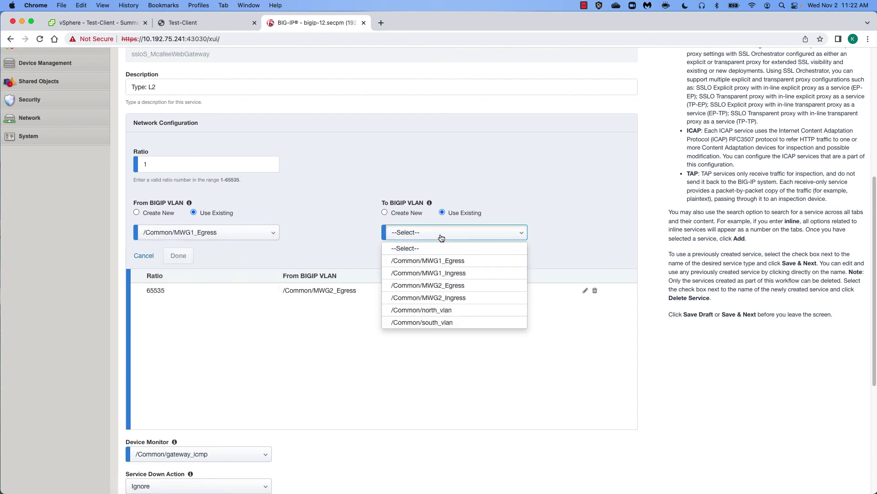
{"action": "left_click", "coordinate": [435, 273]}
{"action": "left_click", "coordinate": [177, 169]}
{"action": "left_click_drag", "start_coordinate": [178, 168], "coordinate": [137, 166]}
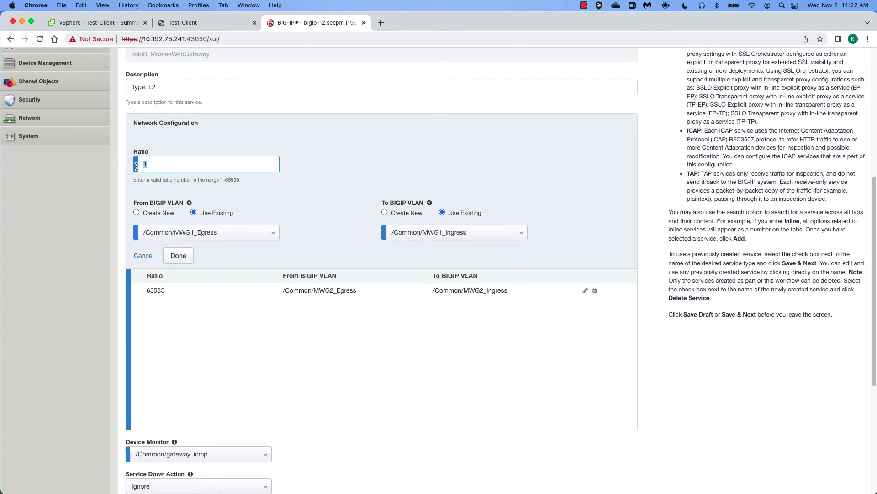
{"action": "type", "text": "65535"}
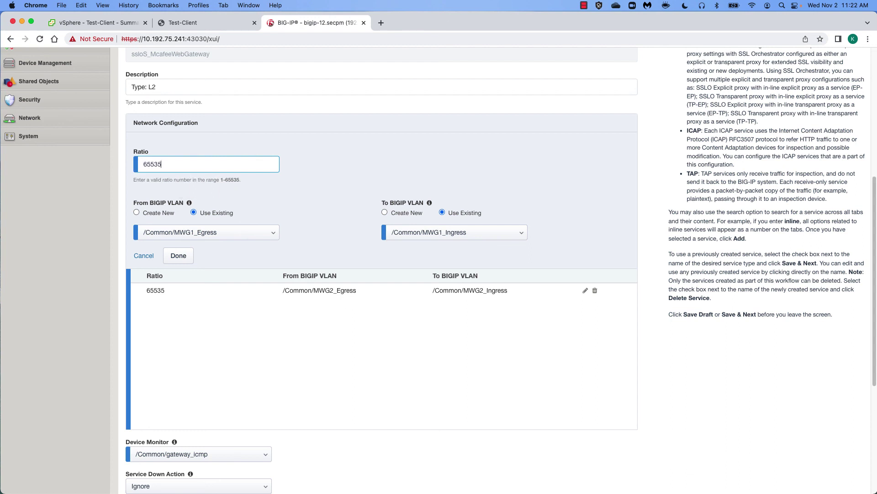
{"action": "left_click", "coordinate": [181, 254]}
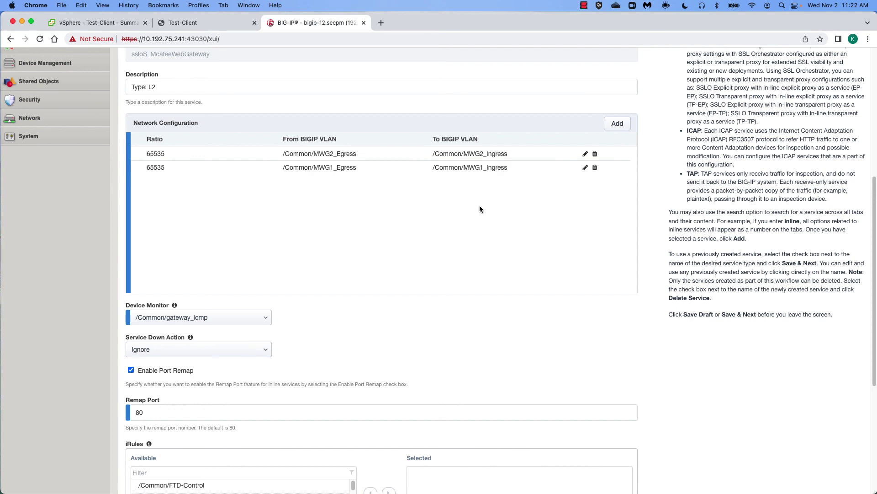
Step: Save the ssloS_McafeeWebGateway service despite the production service chain reference, keep the service chain list as is, and deploy the changes
{"action": "scroll", "coordinate": [600, 263], "scroll_direction": "up", "scroll_amount": 1}
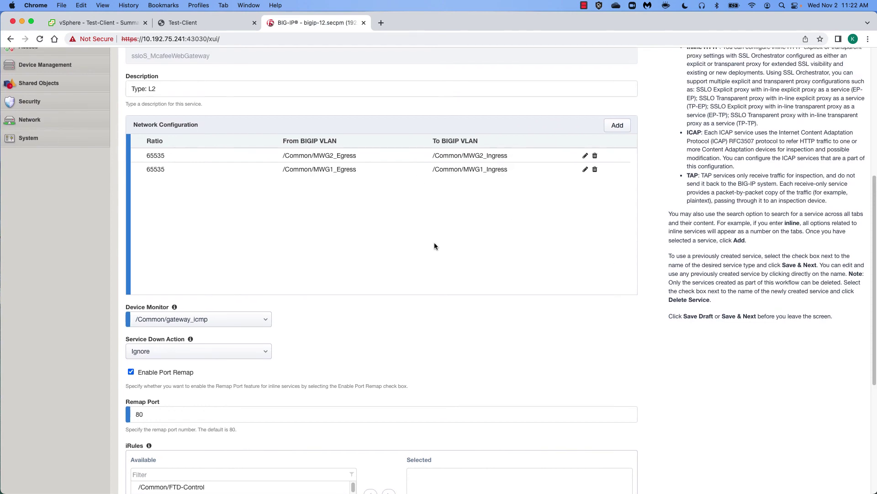
{"action": "scroll", "coordinate": [433, 246], "scroll_direction": "down", "scroll_amount": 5}
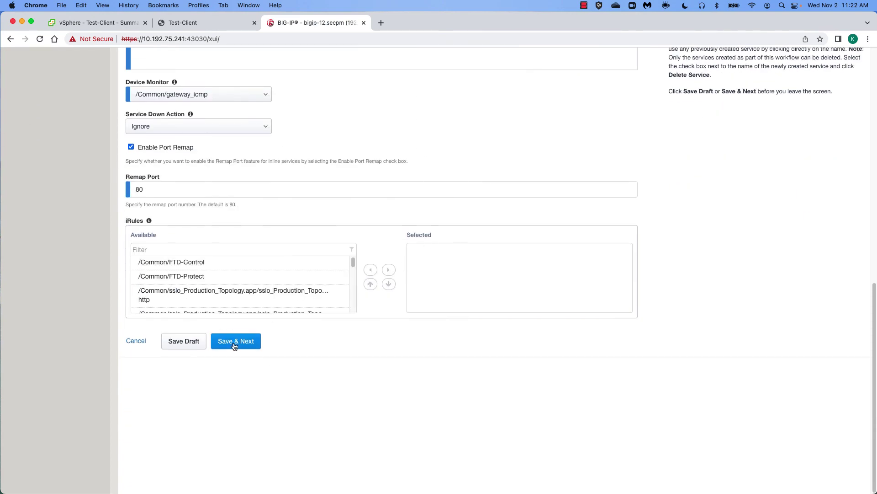
{"action": "left_click", "coordinate": [233, 341]}
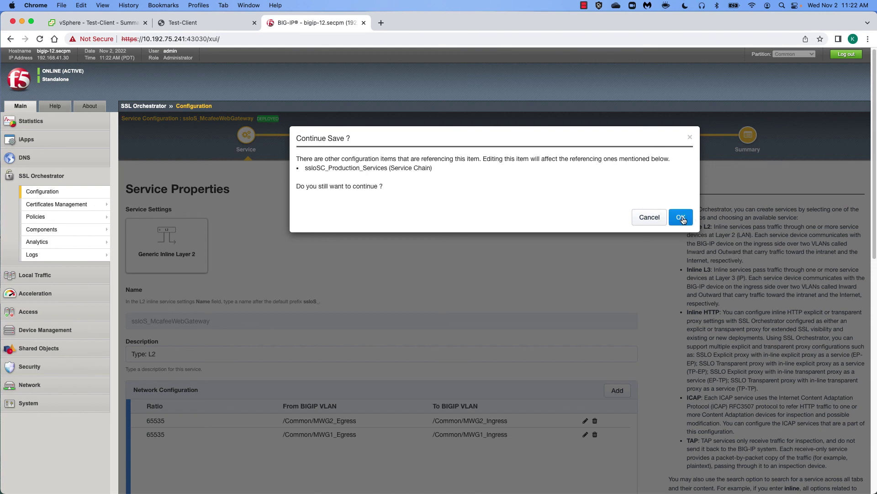
{"action": "left_click", "coordinate": [681, 207]}
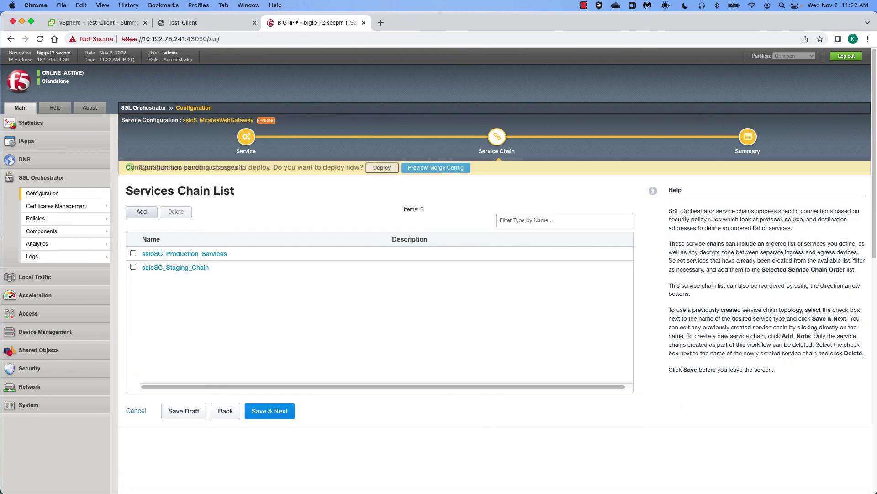
{"action": "left_click", "coordinate": [274, 413]}
{"action": "left_click", "coordinate": [346, 282]}
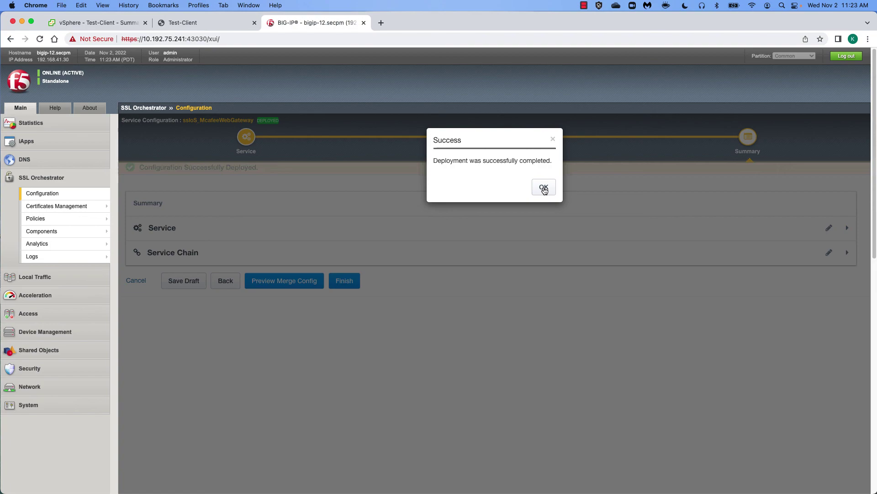
{"action": "left_click", "coordinate": [544, 188]}
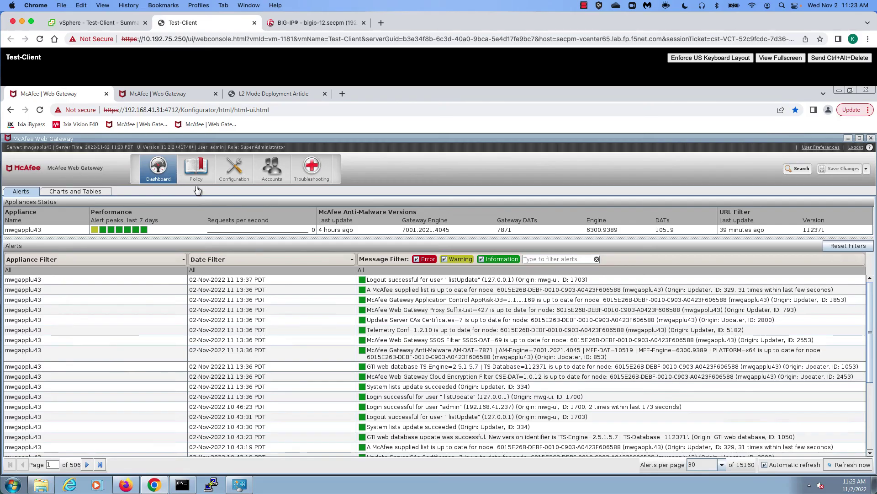
Step: On the Test-Client, download tcpdump-20221027-115755.trace from the McAfee Web Gateway's packet tracing results and open it in Wireshark
{"action": "left_click", "coordinate": [311, 169]}
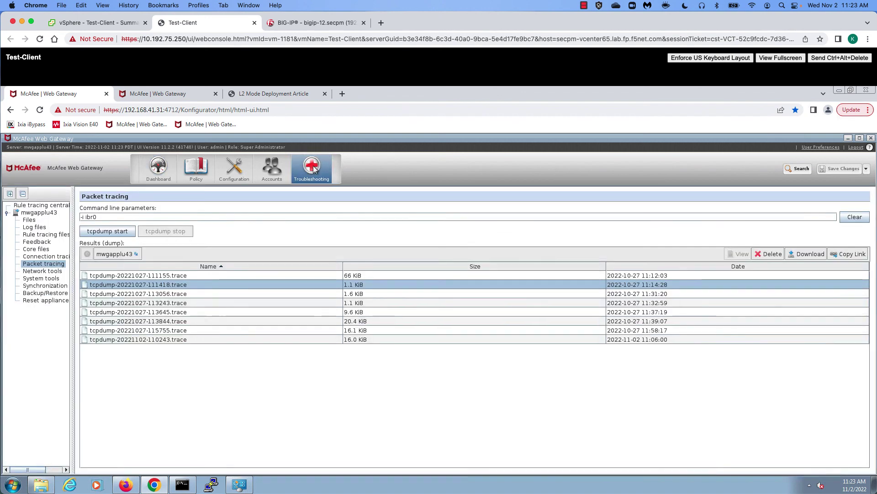
{"action": "left_click", "coordinate": [548, 330]}
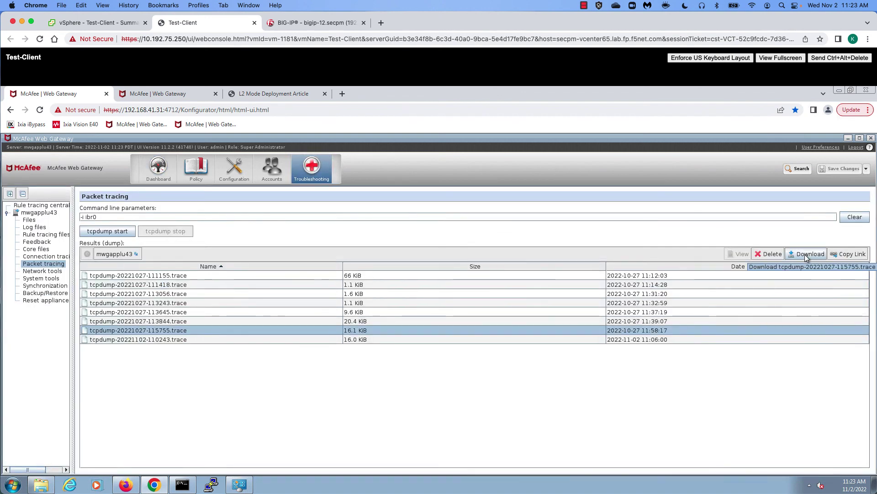
{"action": "left_click", "coordinate": [805, 254]}
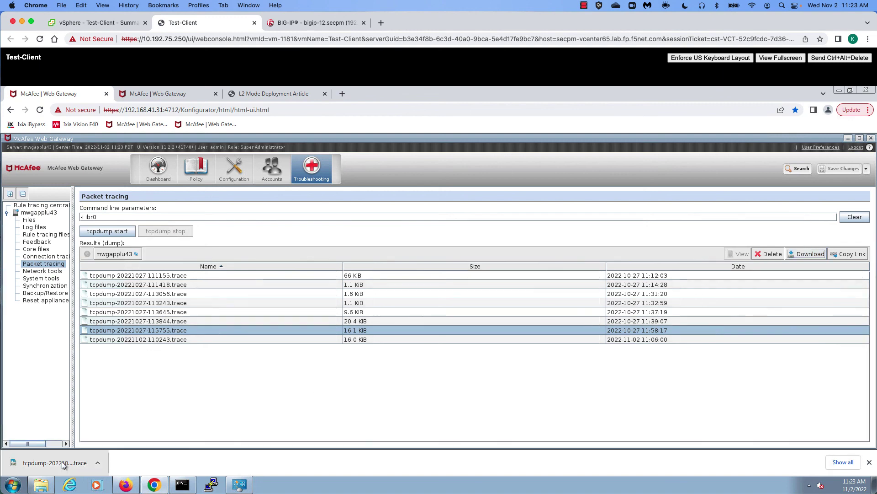
{"action": "left_click", "coordinate": [75, 466]}
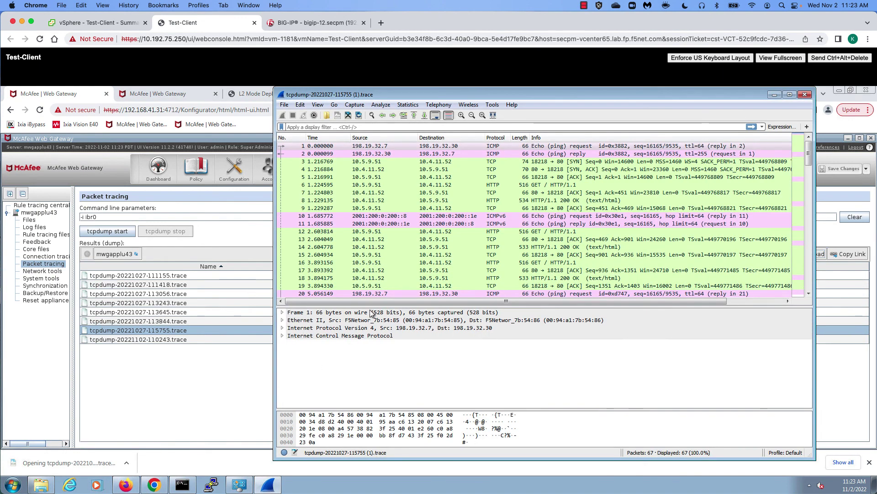
Step: Filter the opened trace by http and examine the requests and responses between 10.5.9.51 and 10.4.11.52
{"action": "left_click", "coordinate": [331, 127]}
{"action": "type", "text": "http"}
{"action": "key", "text": "Return"}
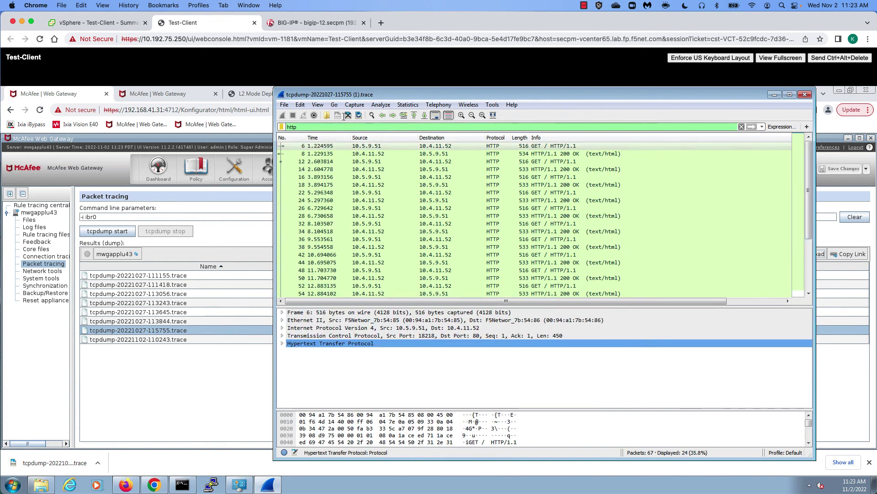
{"action": "scroll", "coordinate": [481, 174], "scroll_direction": "down", "scroll_amount": 3}
{"action": "scroll", "coordinate": [481, 174], "scroll_direction": "up", "scroll_amount": 3}
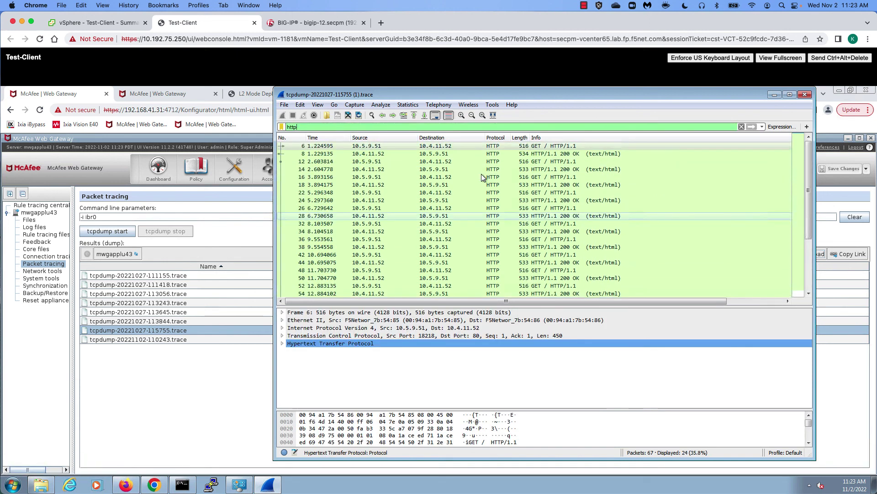